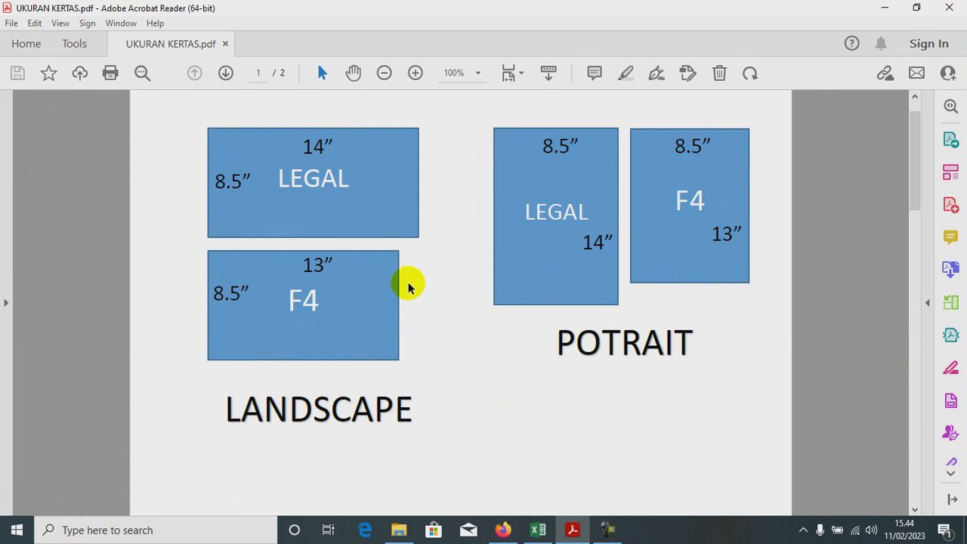
- Switch to the Excel payroll workbook and examine the VLOOKUP formula in the first employee's GAJI POKOK cell, F7
left_click(538, 529)
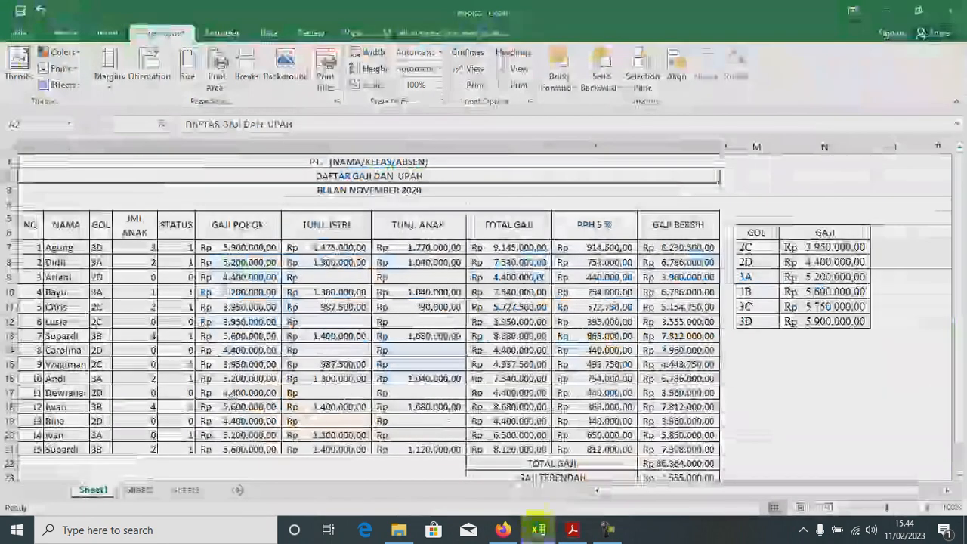
left_click(253, 249)
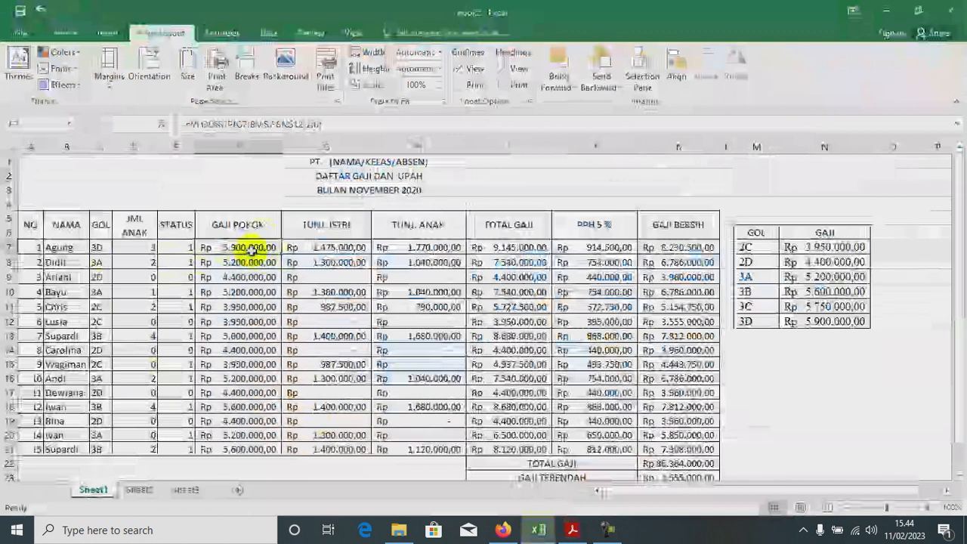
left_click(340, 124)
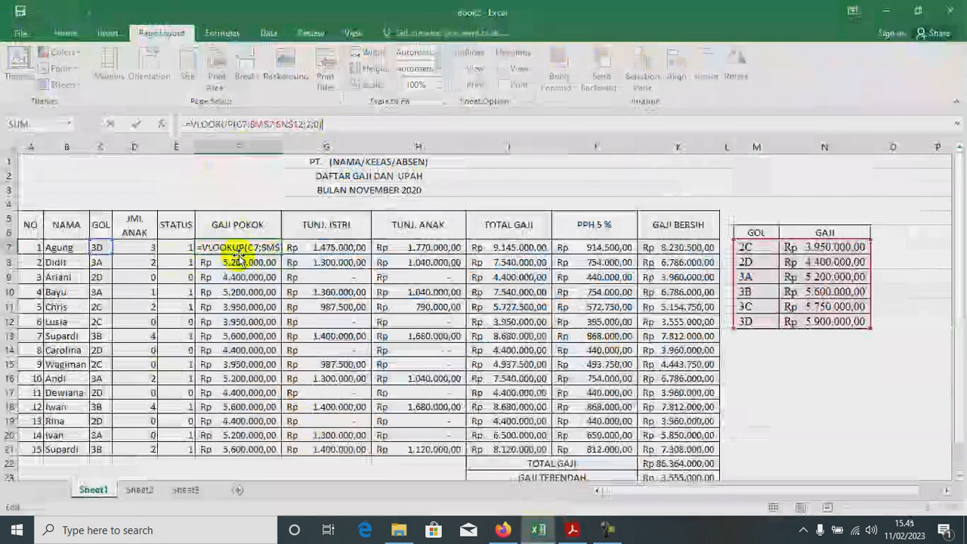
key("Escape")
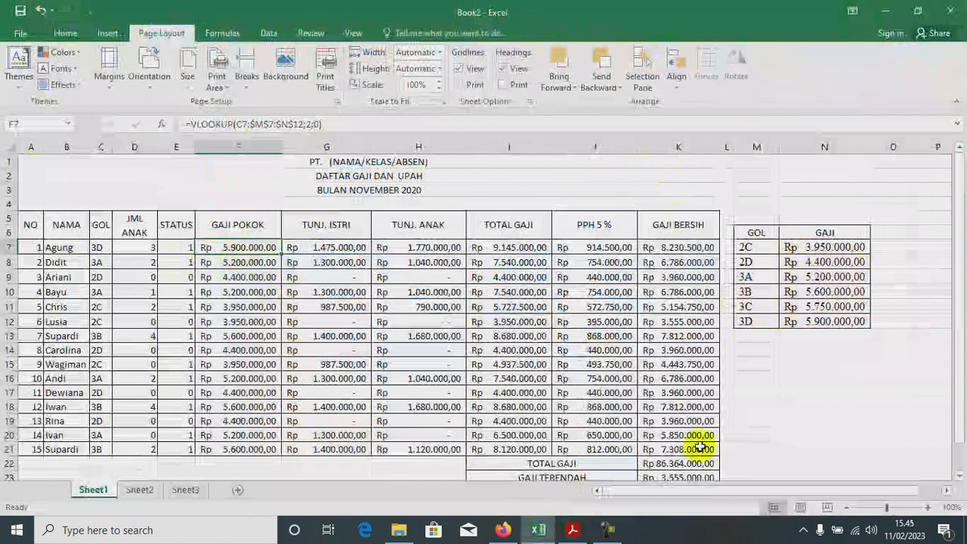
- Set the print area to cover the whole payroll table from A1 through its summary rows, including the GOL/GAJI lookup table
left_click_drag(32, 161, 812, 445)
scroll(613, 374, "up", 1)
scroll(613, 374, "up", 1)
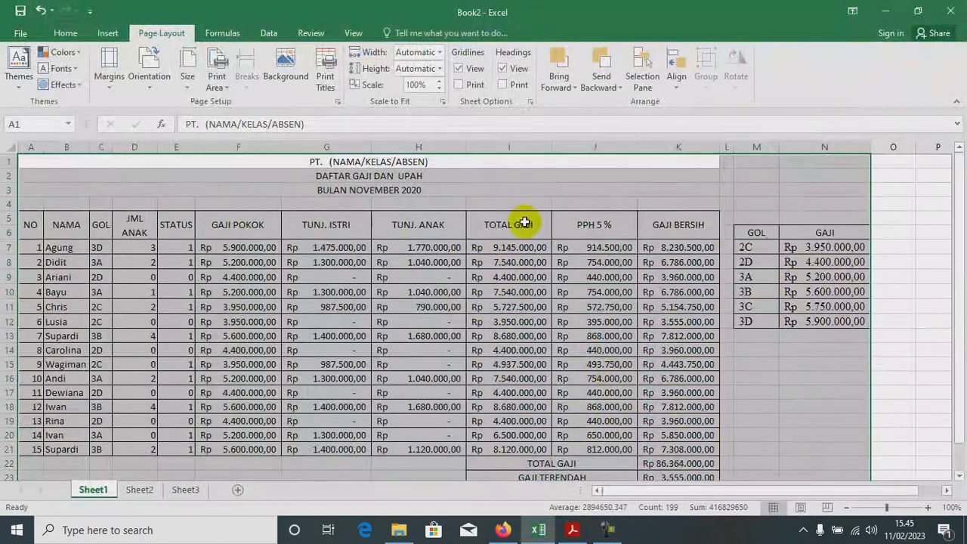
left_click(217, 88)
left_click(229, 101)
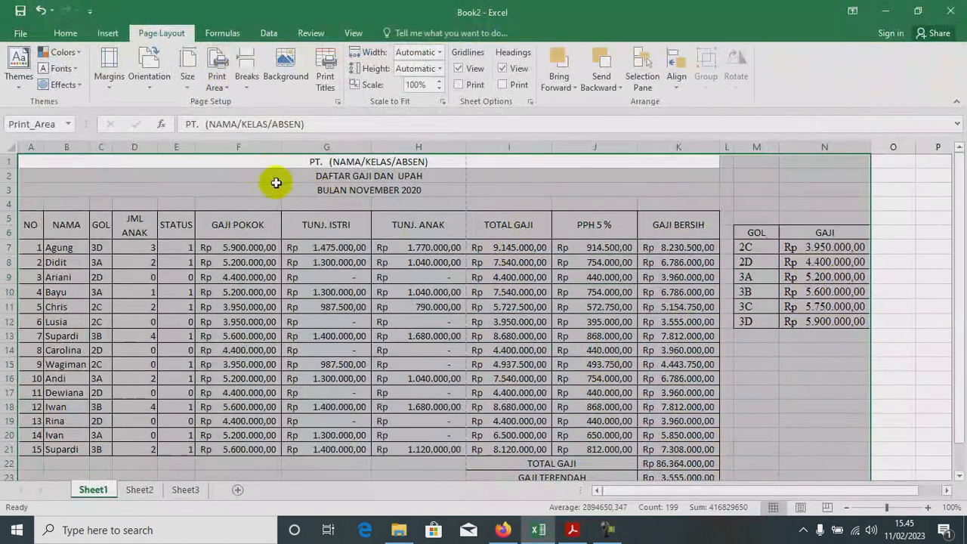
- Set the paper size to Legal and the page orientation to landscape
left_click(185, 87)
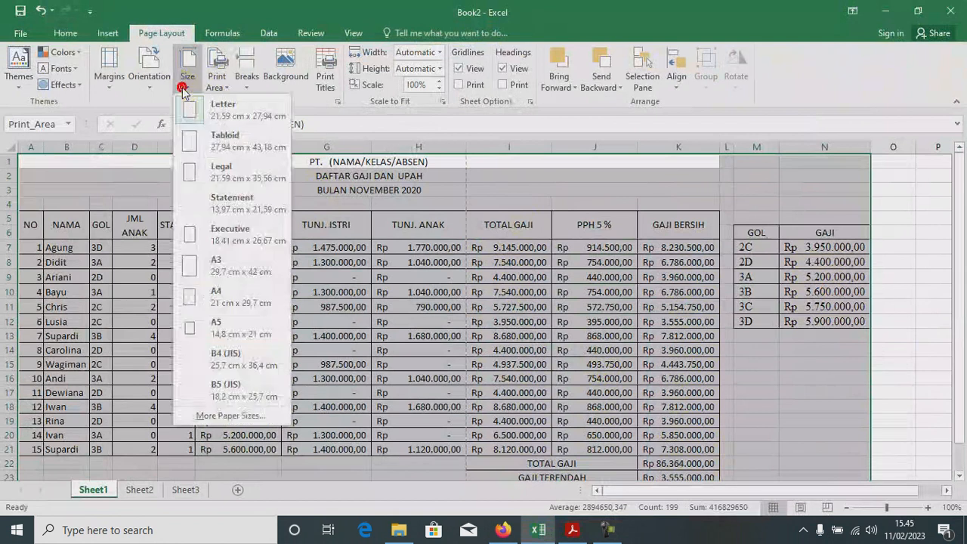
left_click(224, 176)
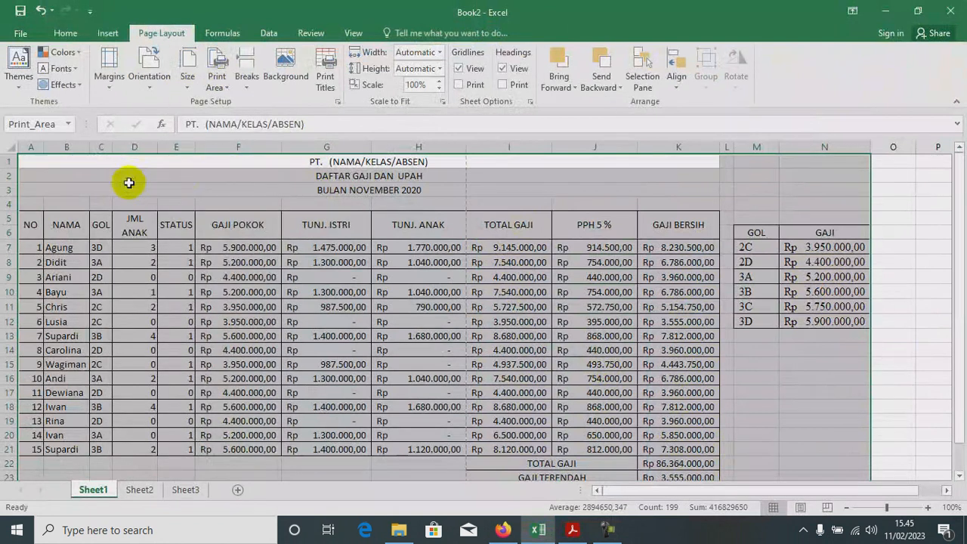
left_click(151, 85)
left_click(174, 143)
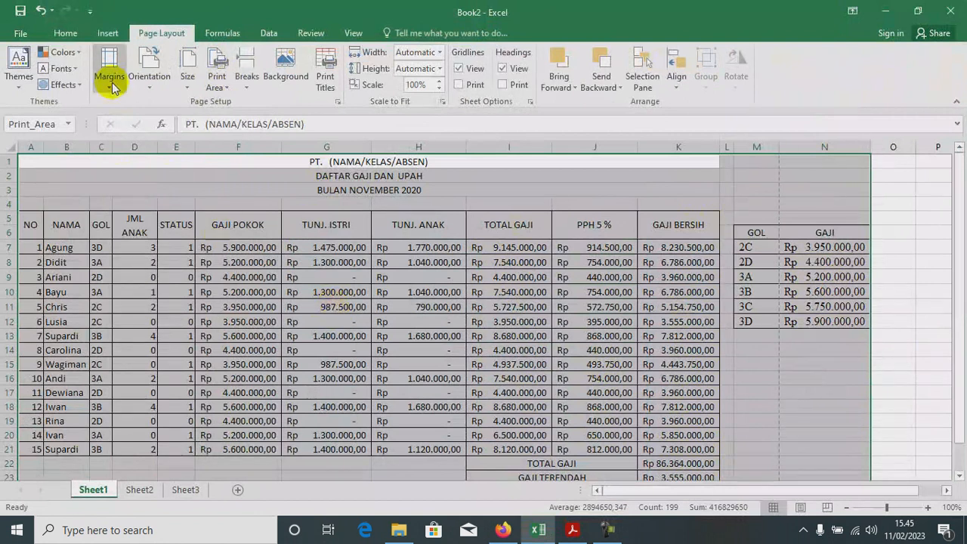
- Define custom page margins with top, left and bottom at 0,3" and right at 1,3"
left_click(112, 82)
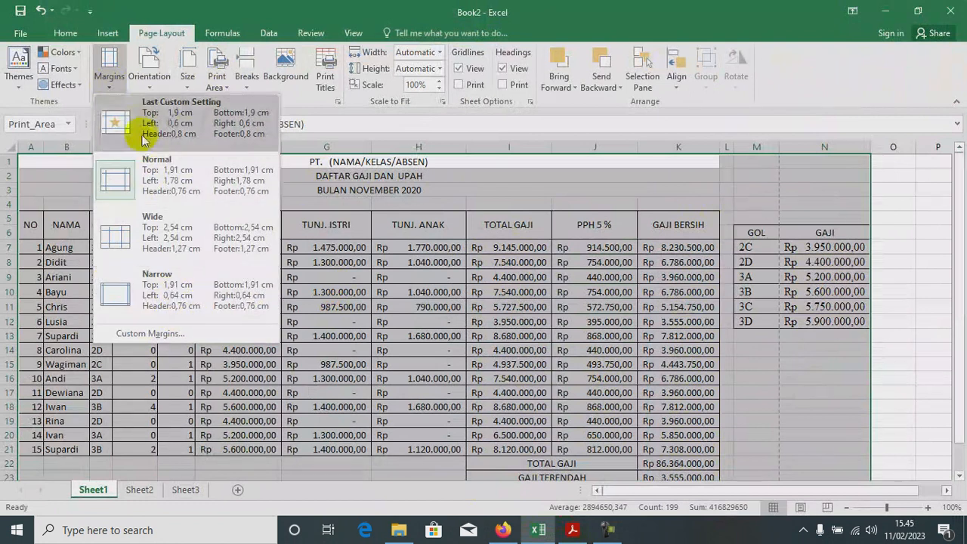
left_click(174, 334)
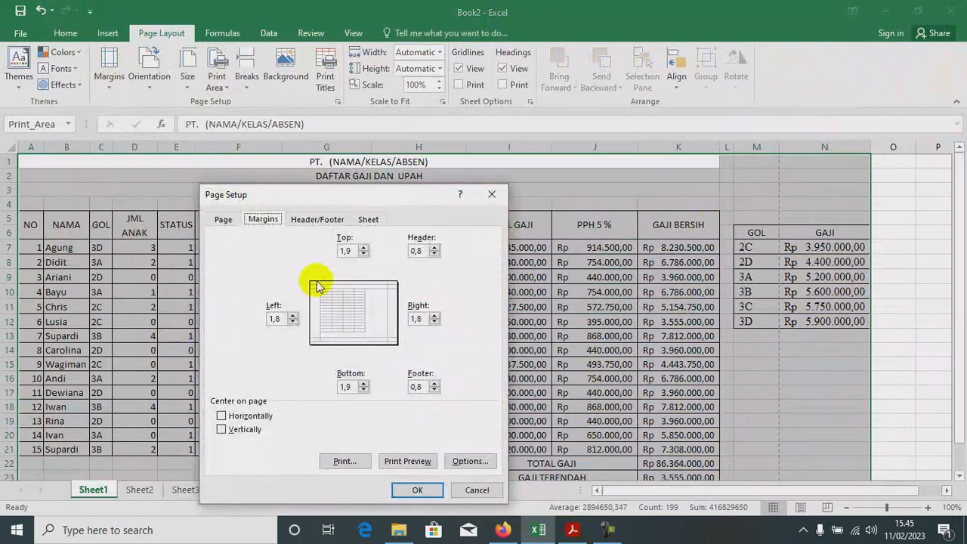
left_click_drag(352, 250, 334, 250)
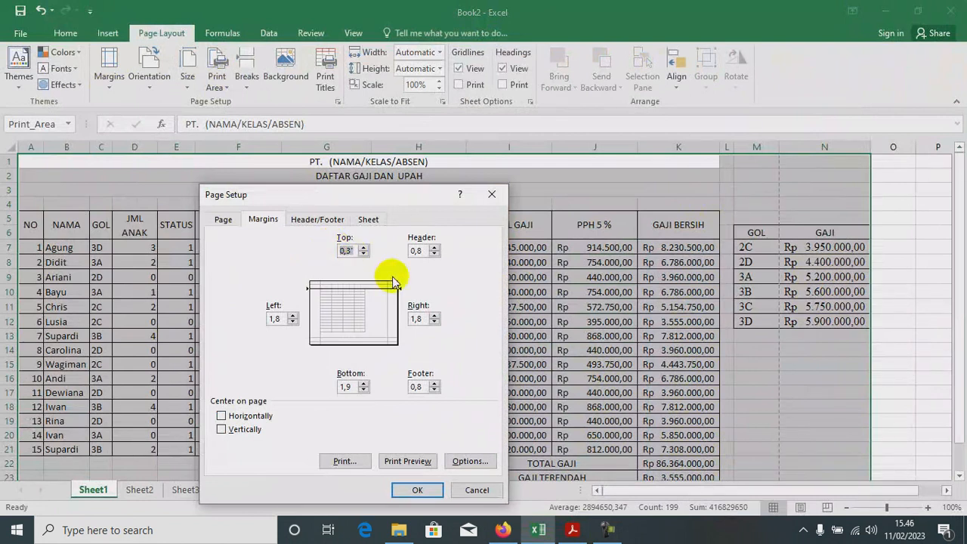
double_click(277, 318)
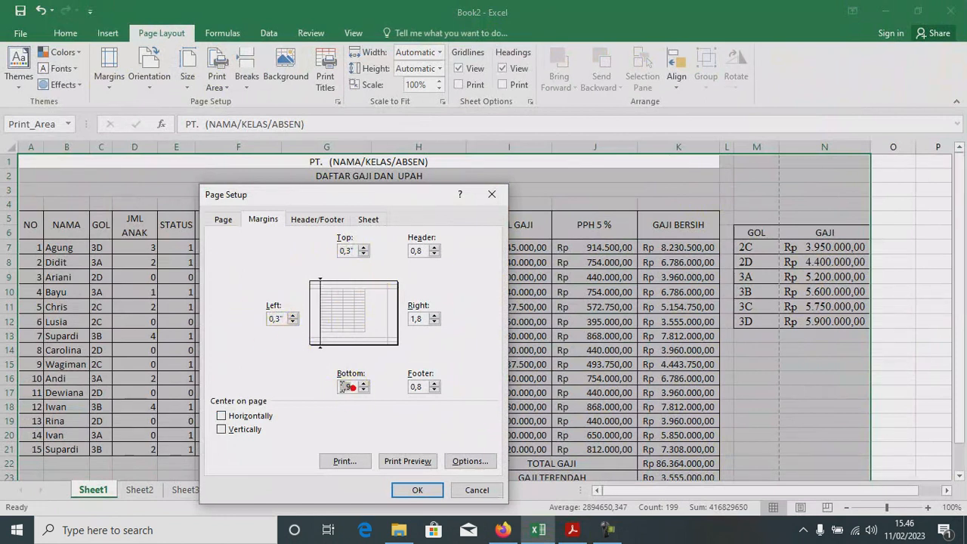
double_click(349, 388)
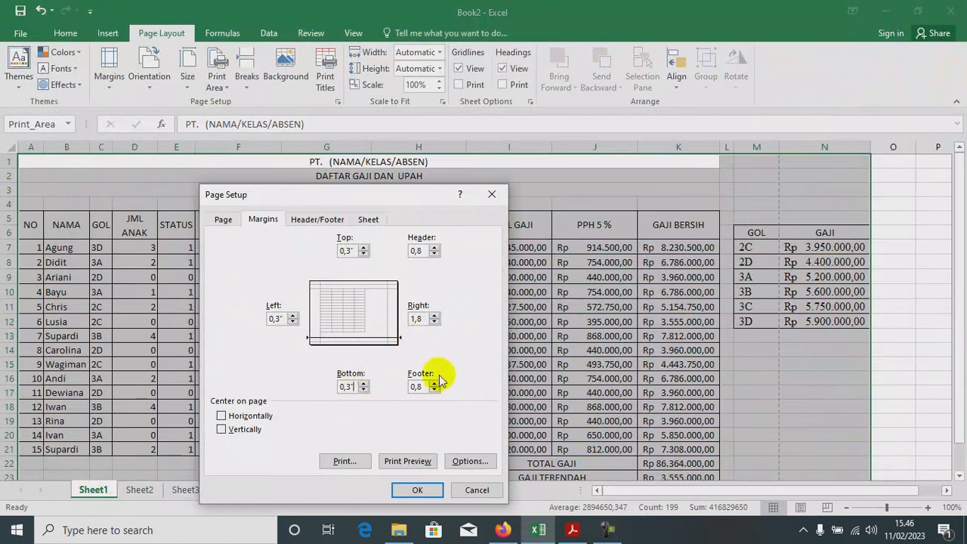
left_click(424, 318)
type("0,3")
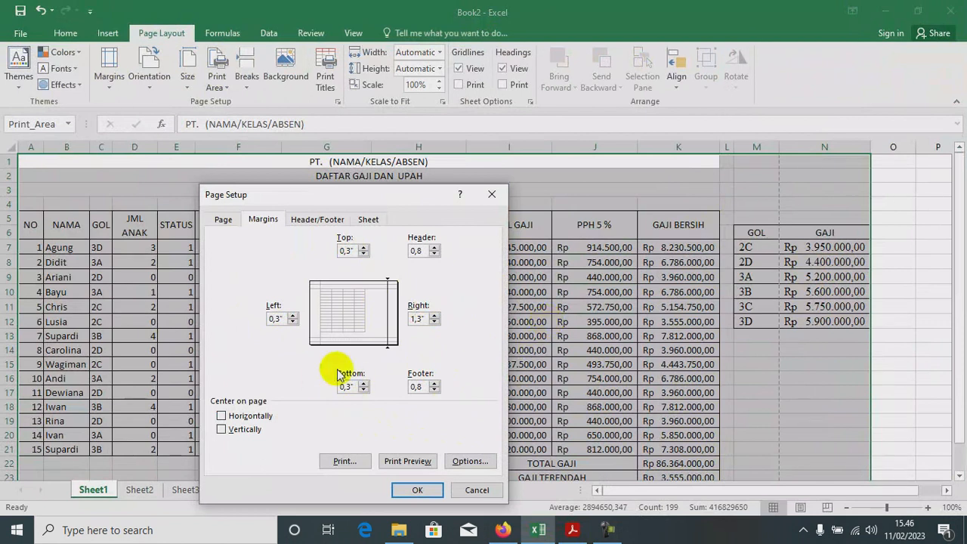
- Center the printout horizontally on the page, leave vertical centering off, and apply the page setup
left_click(221, 416)
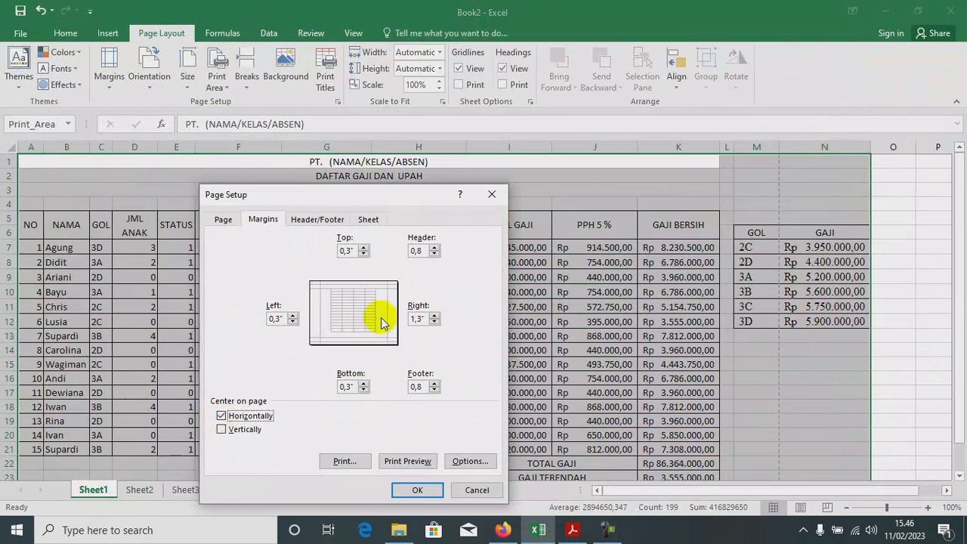
left_click(219, 416)
left_click(221, 417)
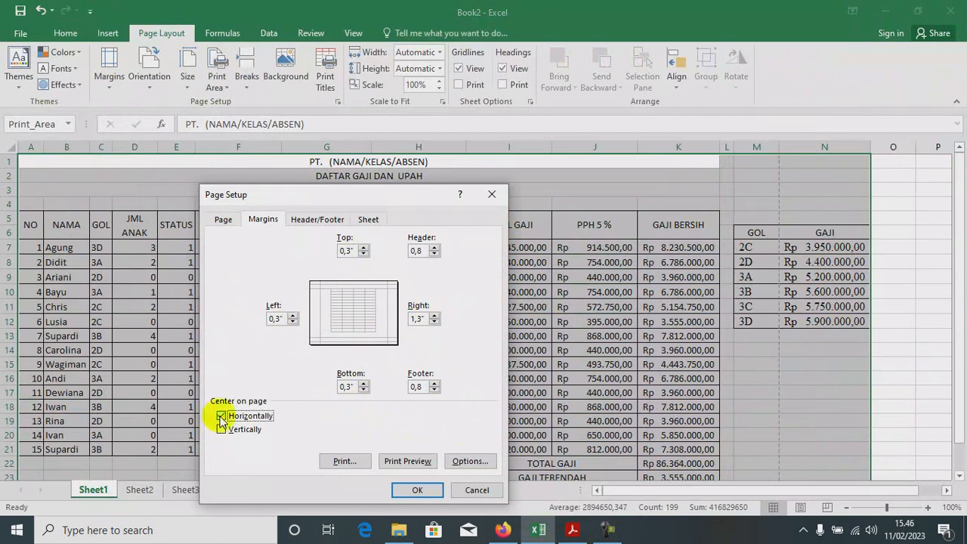
left_click(226, 431)
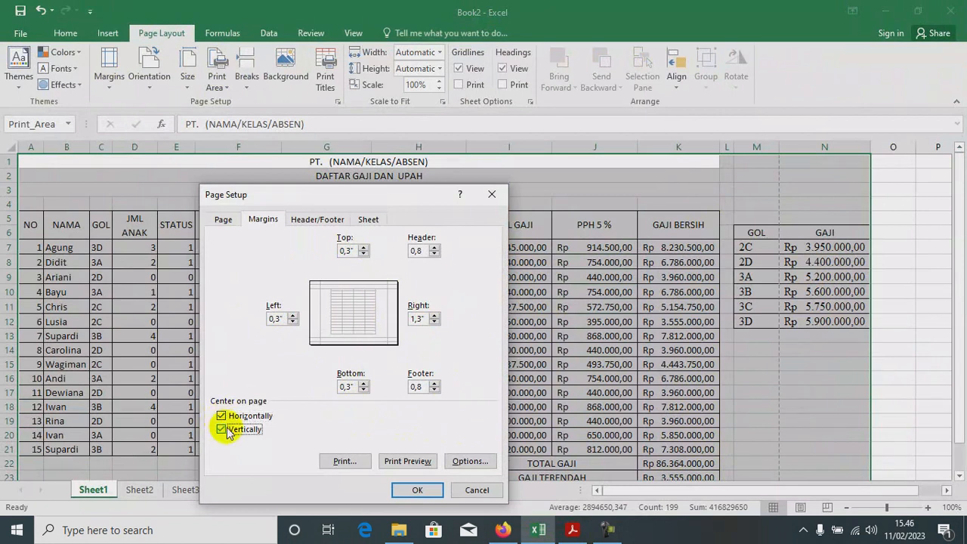
left_click(222, 430)
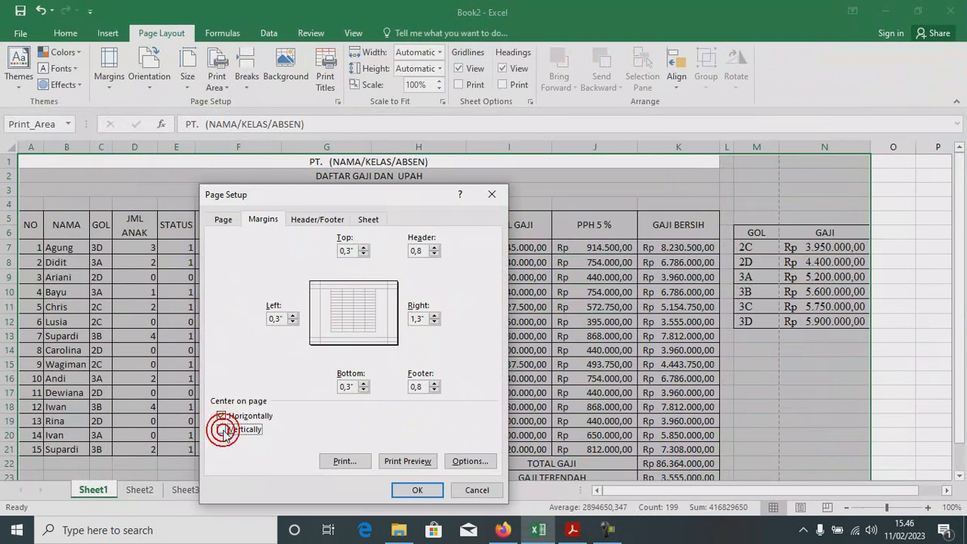
left_click(414, 491)
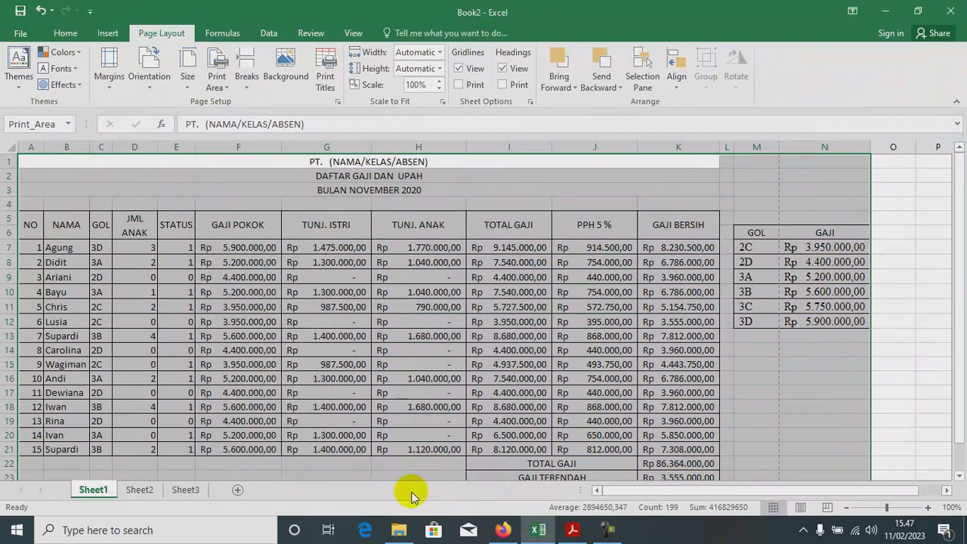
- Scale the sheet to fit 1 page wide and 1 page tall
left_click(323, 363)
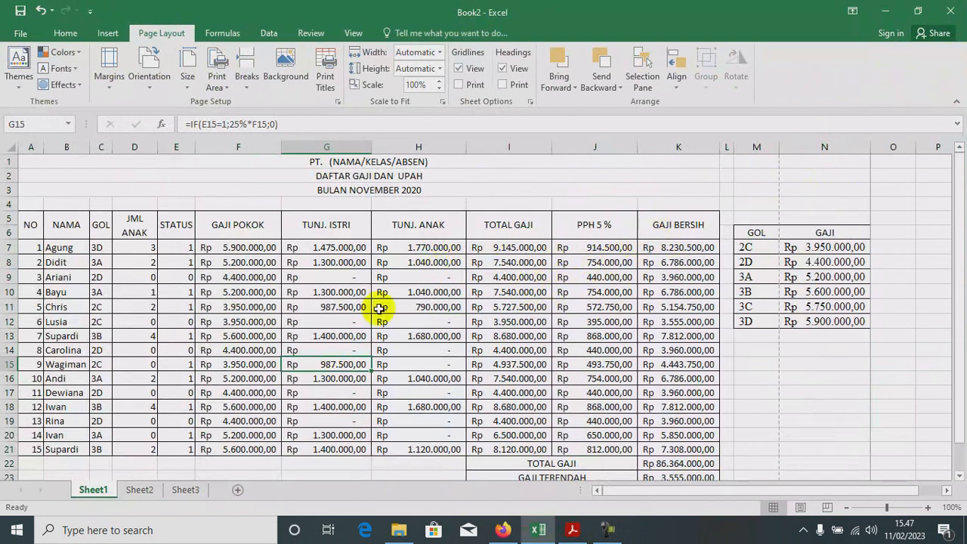
left_click(440, 53)
left_click(425, 81)
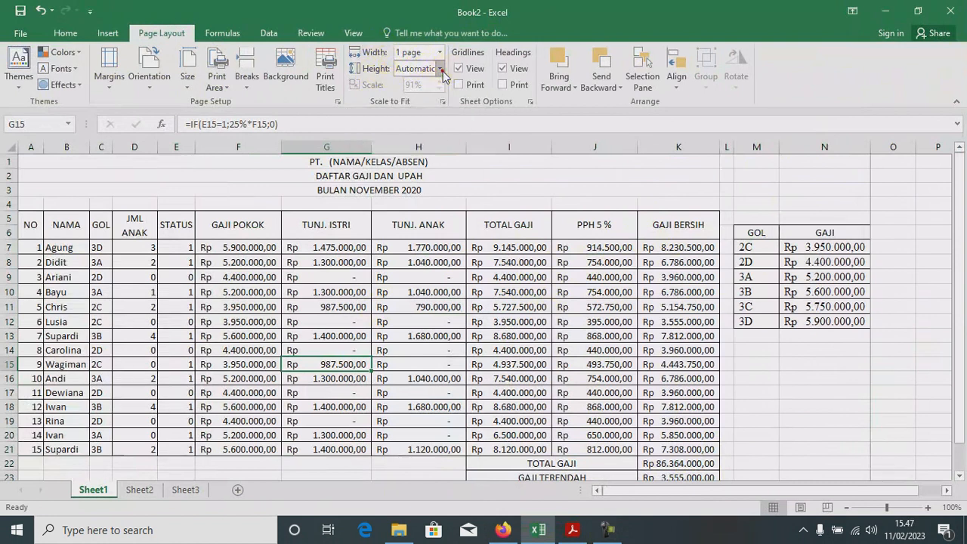
left_click(440, 69)
left_click(421, 95)
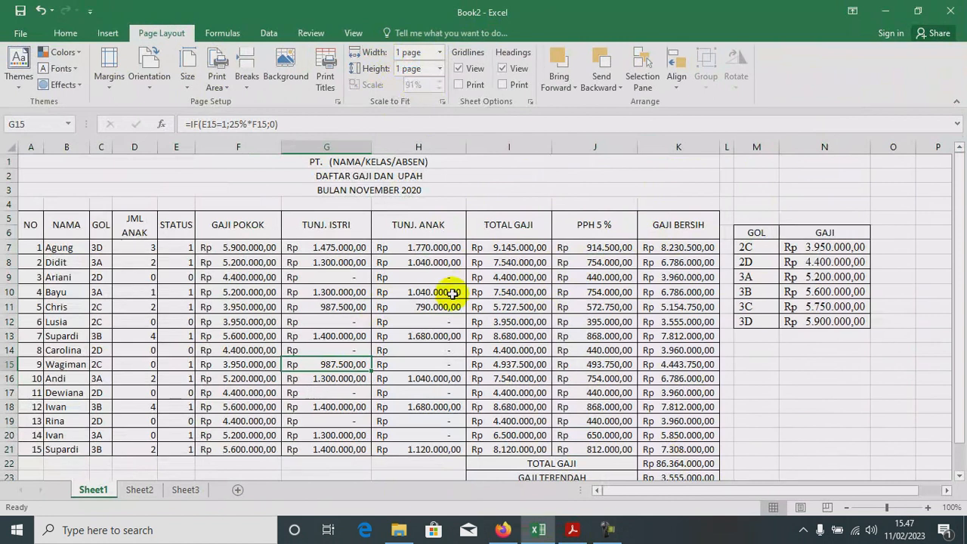
- Review the payroll sheet's layout in the print preview and return to the worksheet
left_click(21, 33)
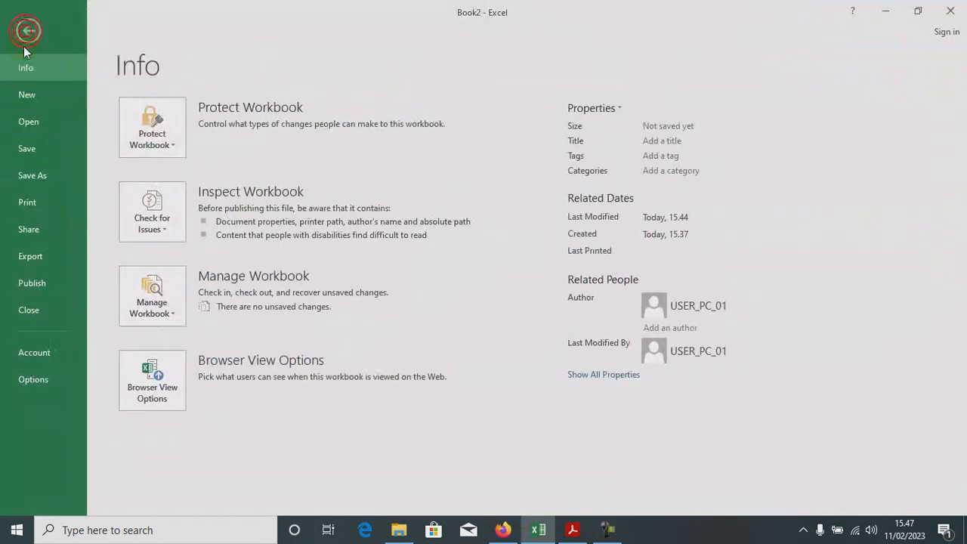
left_click(28, 203)
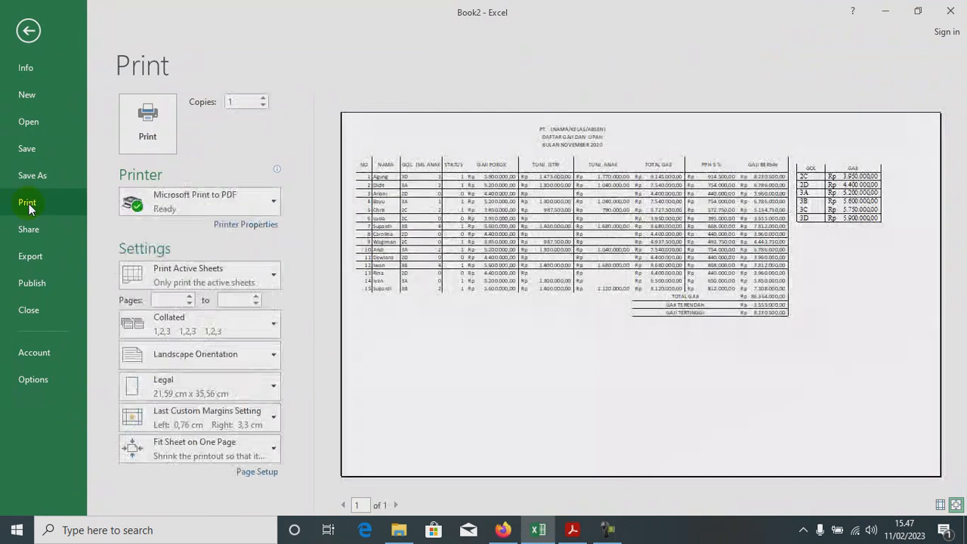
key("Escape")
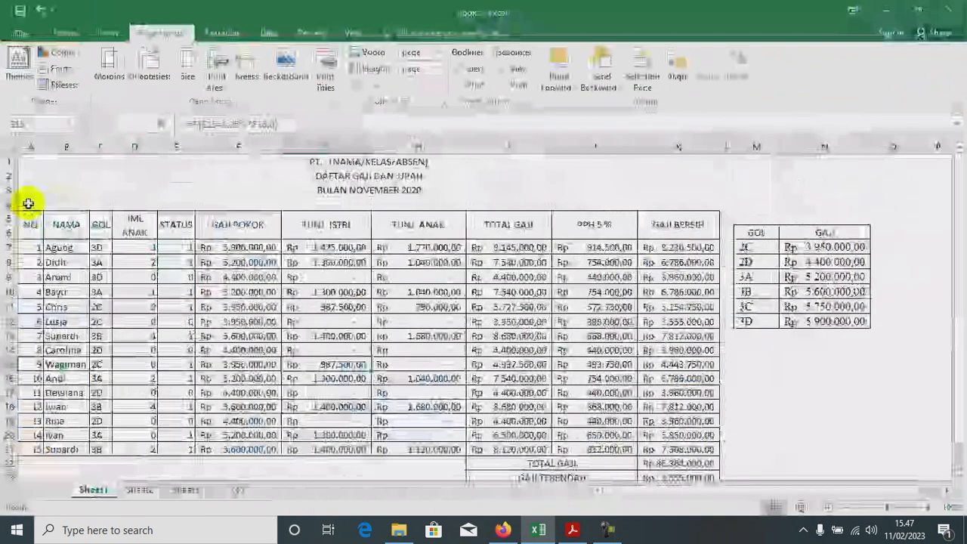
key("ctrl+p")
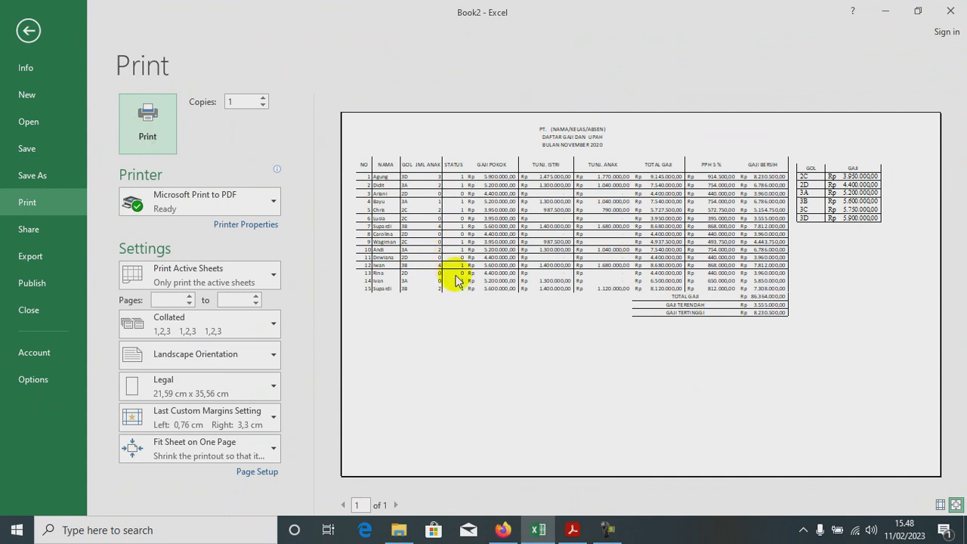
key("Escape")
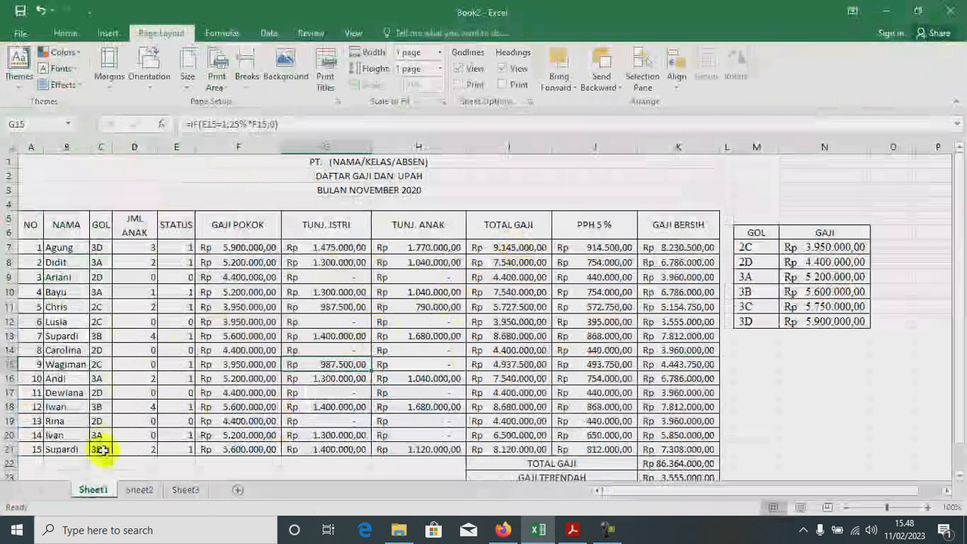
- Create a copy of Sheet1 placed before Sheet1 in the same workbook
right_click(92, 492)
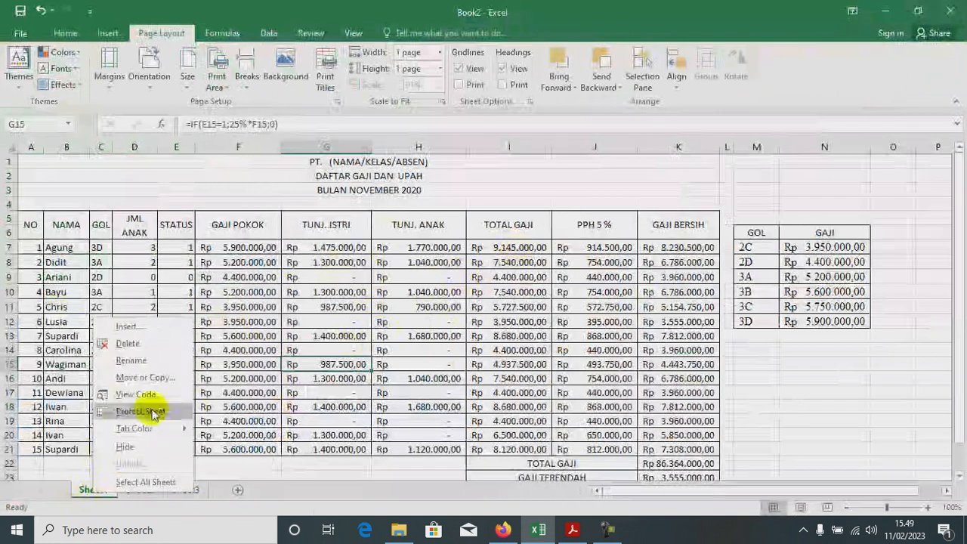
left_click(160, 381)
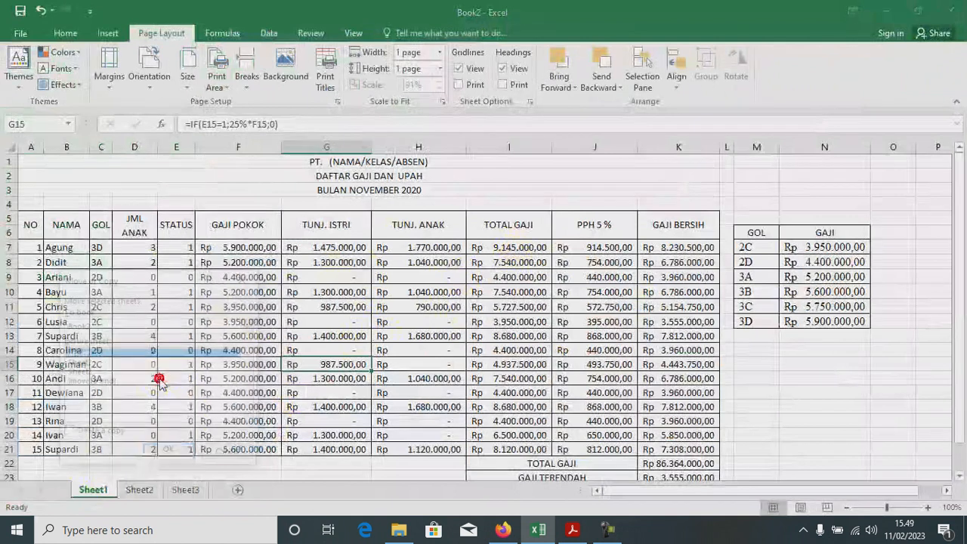
left_click(99, 432)
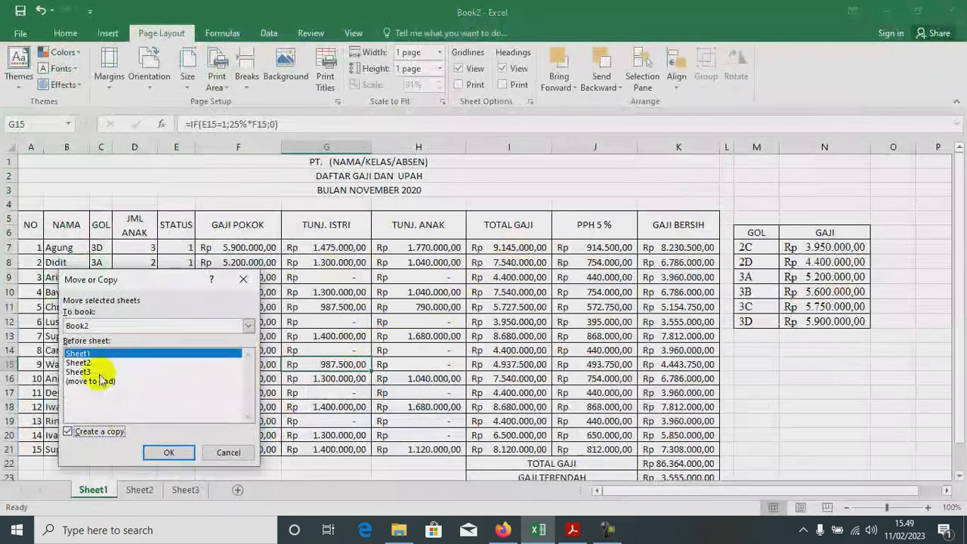
left_click(169, 453)
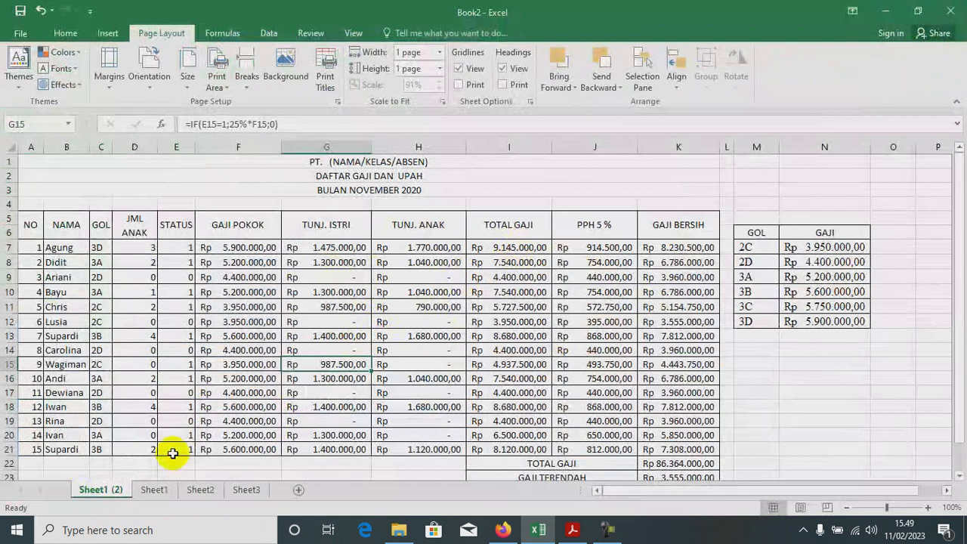
- Compare the original Sheet1 with its copy, ending on the copied sheet
left_click(153, 491)
left_click(117, 492)
left_click(150, 491)
left_click(115, 491)
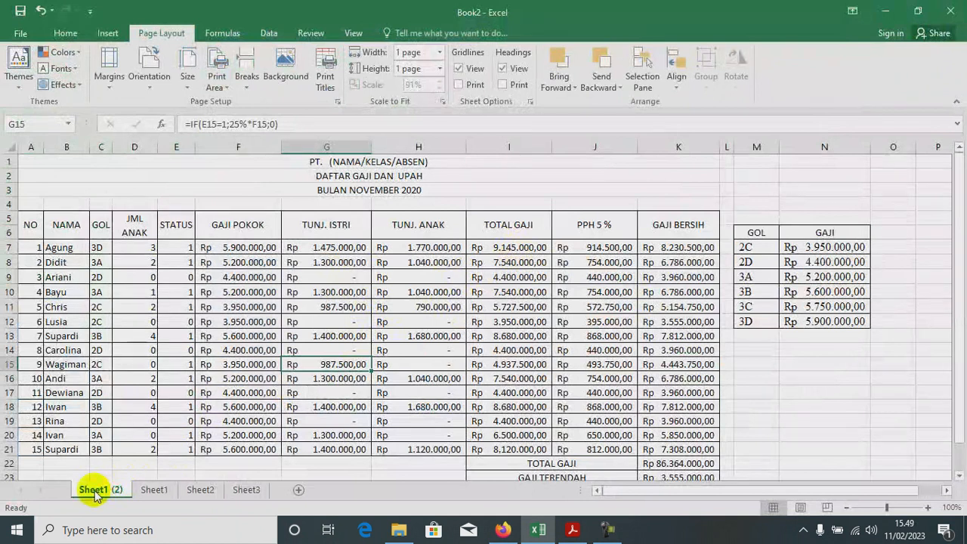
- Enter ~ in cell M15 of the copied sheet
left_click(757, 369)
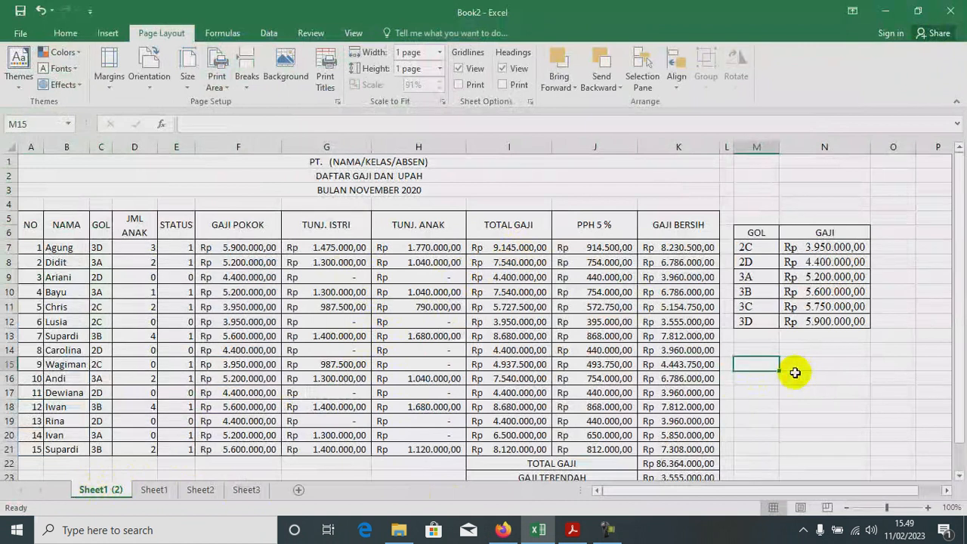
type("~")
key("Return")
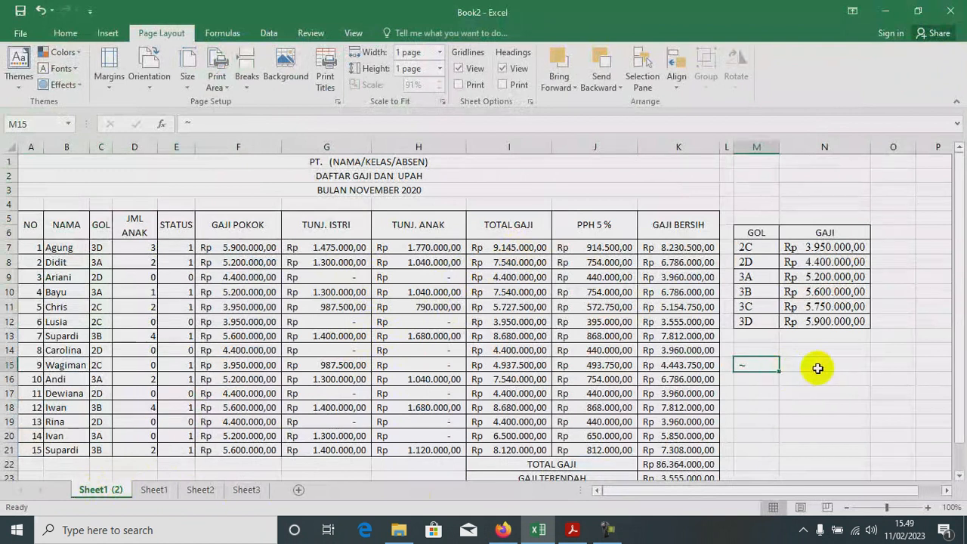
- Examine the ~ character in cell M15 of the copied sheet up close
left_click(819, 367, "ctrl")
scroll(819, 367, "up", 6)
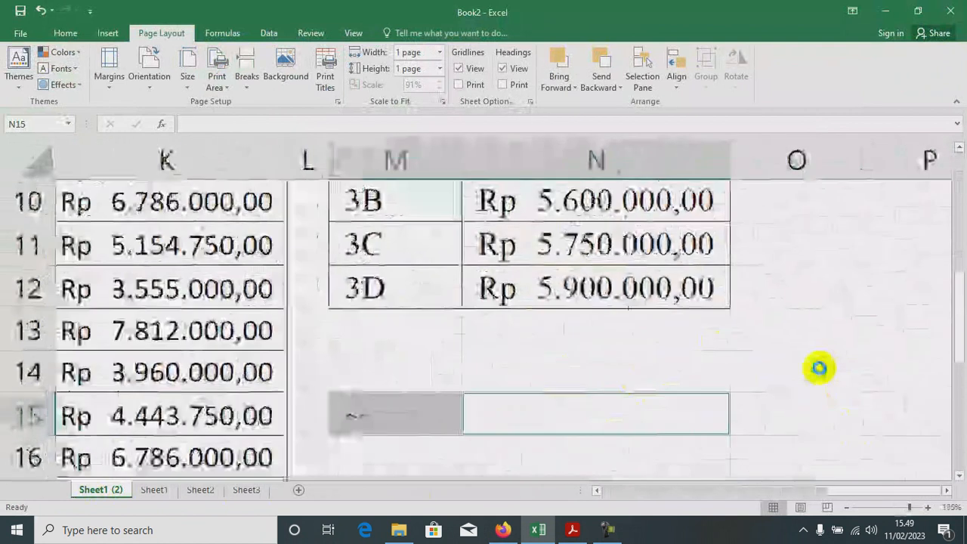
scroll(819, 367, "up", 10)
left_click(207, 466)
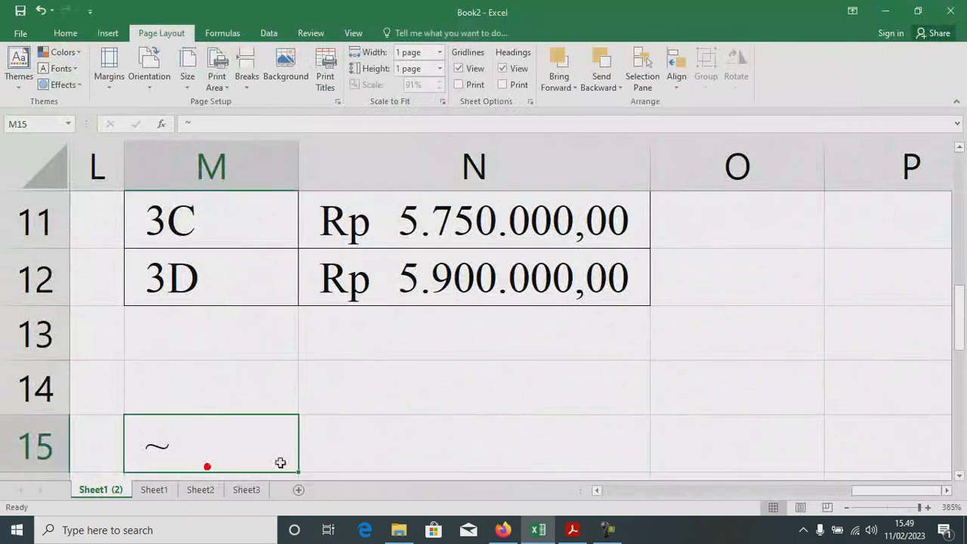
scroll(242, 448, "up", 2)
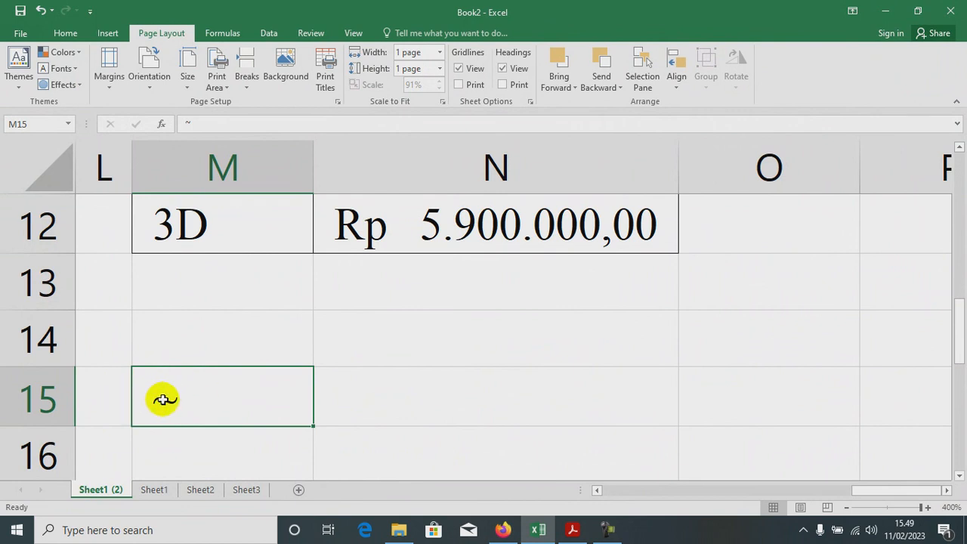
scroll(163, 399, "down", 1)
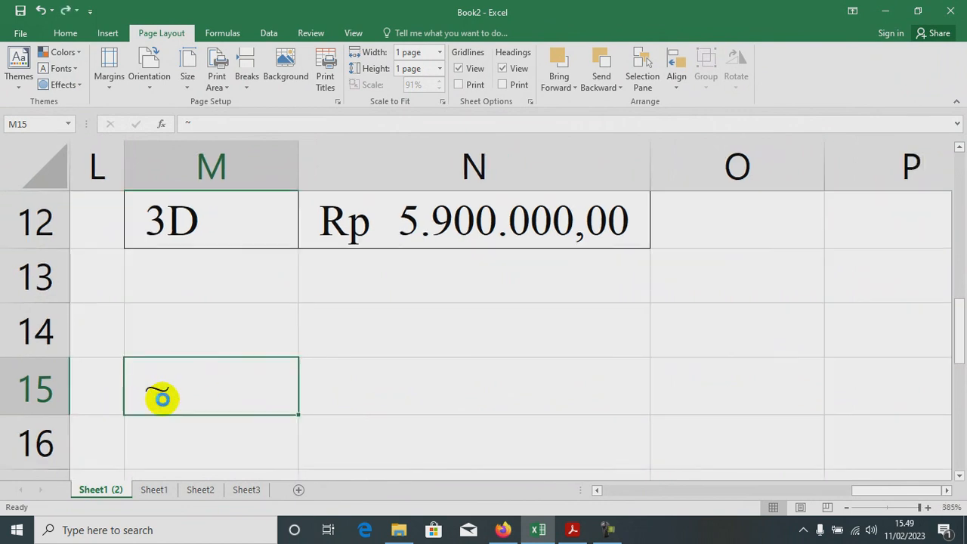
key("Right")
scroll(162, 399, "down", 10)
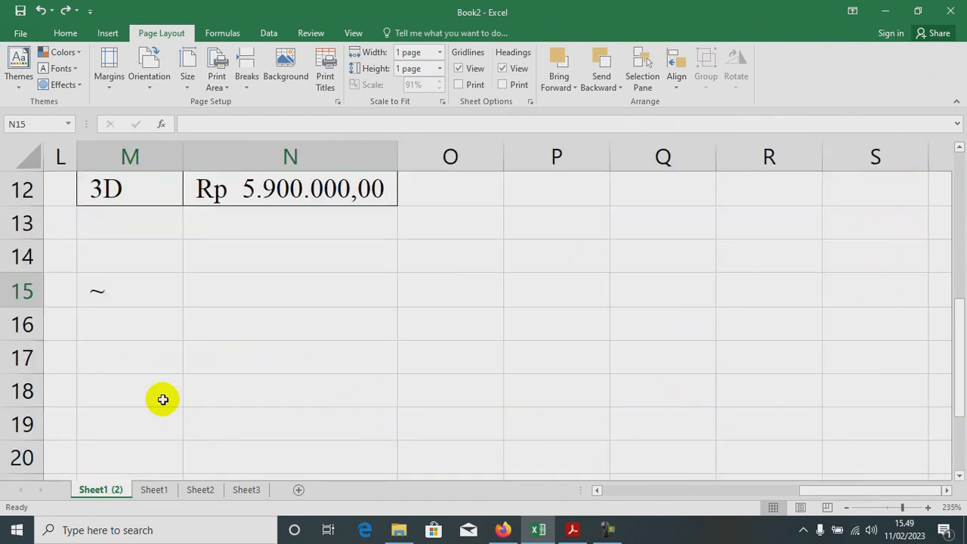
scroll(162, 399, "down", 9)
key("Left")
- Display formulas instead of results on Sheet1 and narrow columns A through F to fit their contents
key("ctrl+Page_Down")
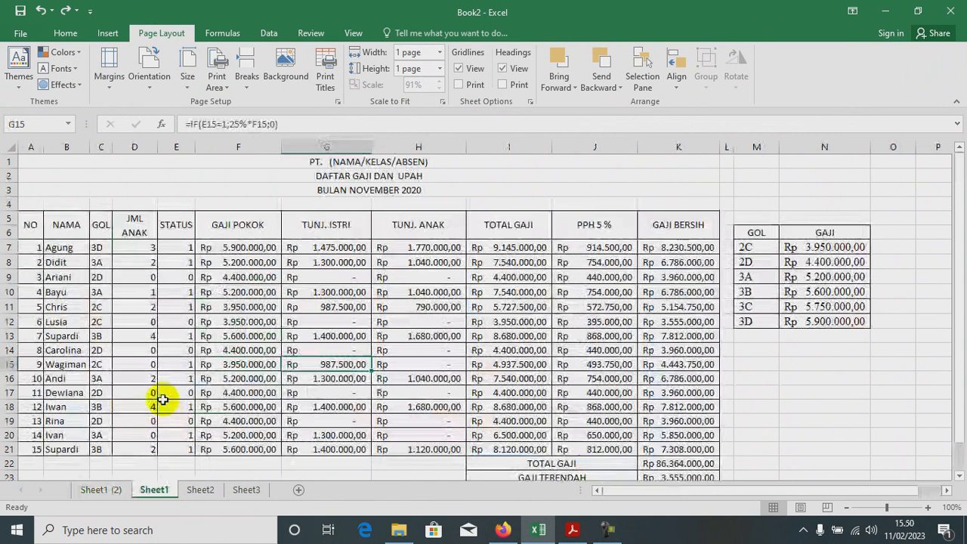
key("ctrl+grave")
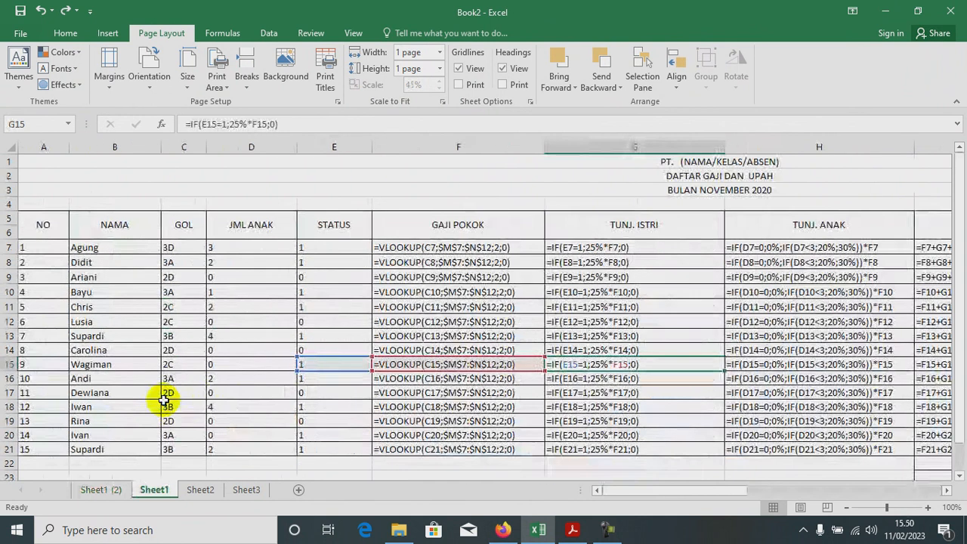
left_click_drag(69, 146, 39, 155)
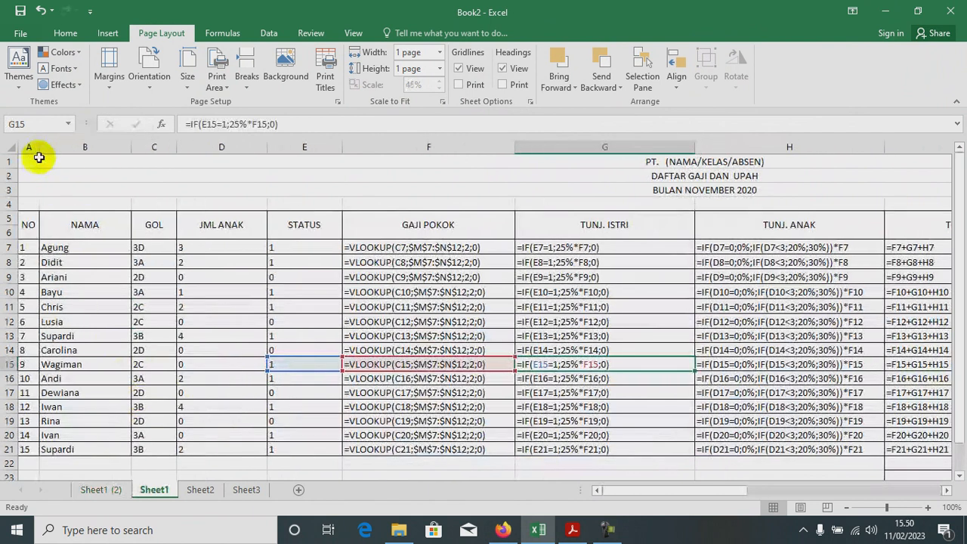
mouse_move(125, 151)
left_mouse_down()
mouse_move(95, 153)
mouse_move(140, 147)
mouse_move(123, 147)
left_mouse_up()
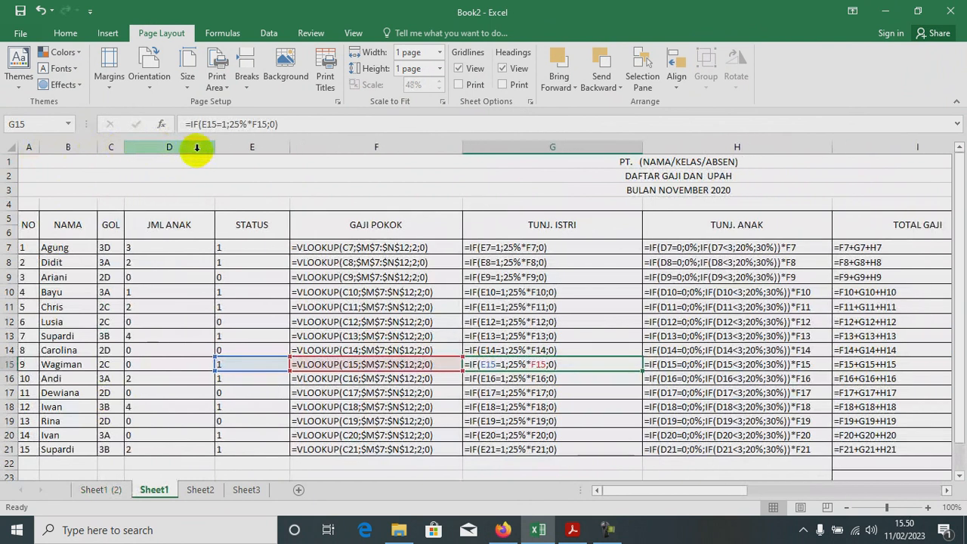
left_click_drag(215, 149, 155, 151)
left_click_drag(226, 146, 197, 146)
left_click_drag(368, 147, 337, 157)
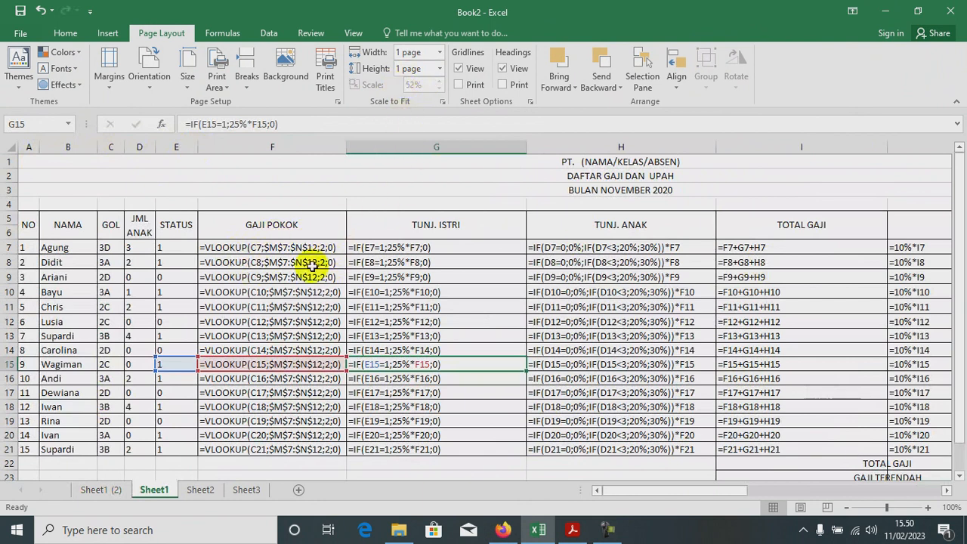
- Narrow columns G through K on Sheet1 so the formulas fit closely
left_click_drag(524, 146, 448, 155)
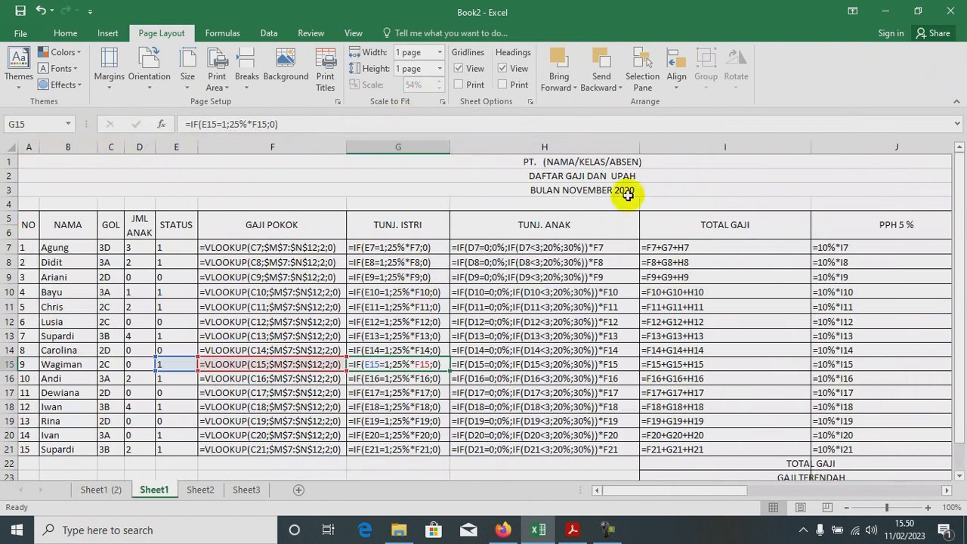
left_click_drag(639, 151, 626, 155)
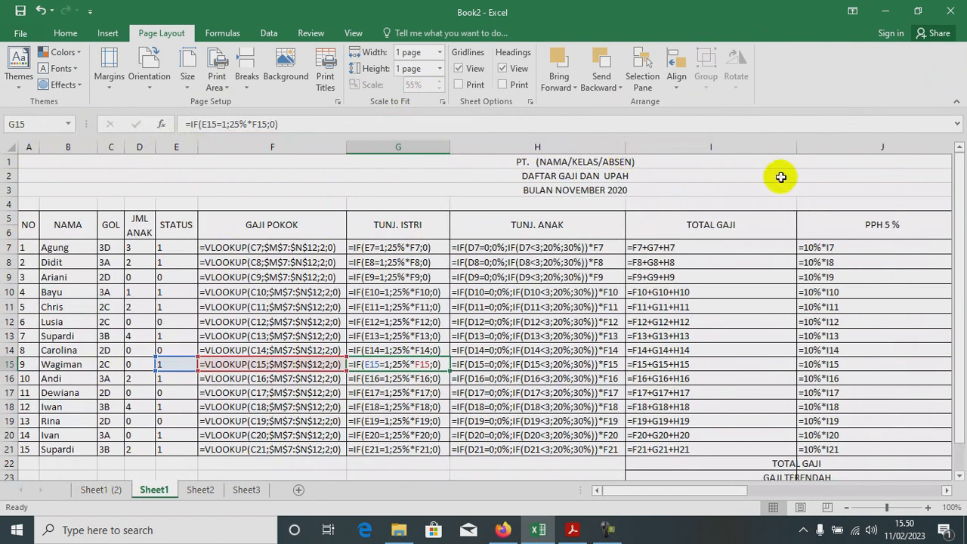
left_click_drag(799, 156, 715, 164)
scroll(822, 299, "down", 2)
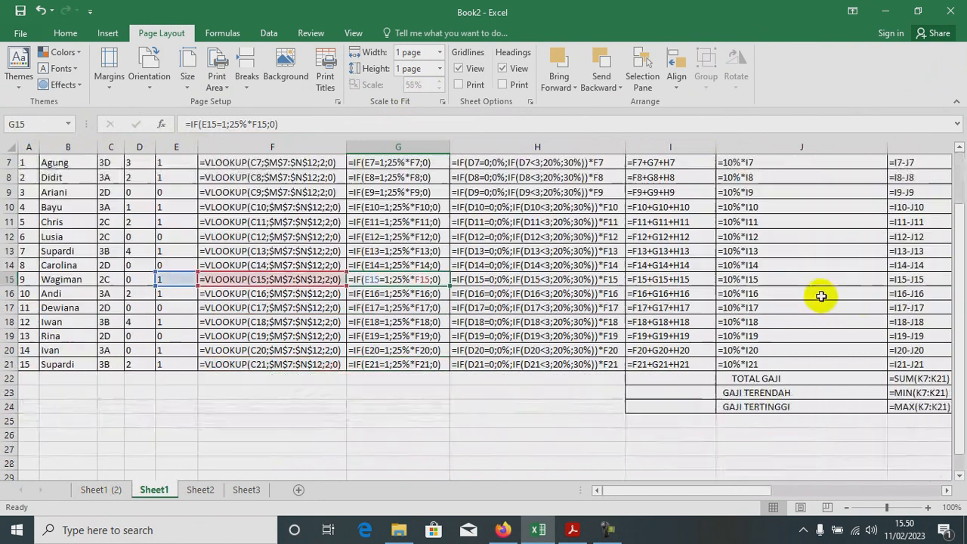
left_click_drag(886, 146, 778, 147)
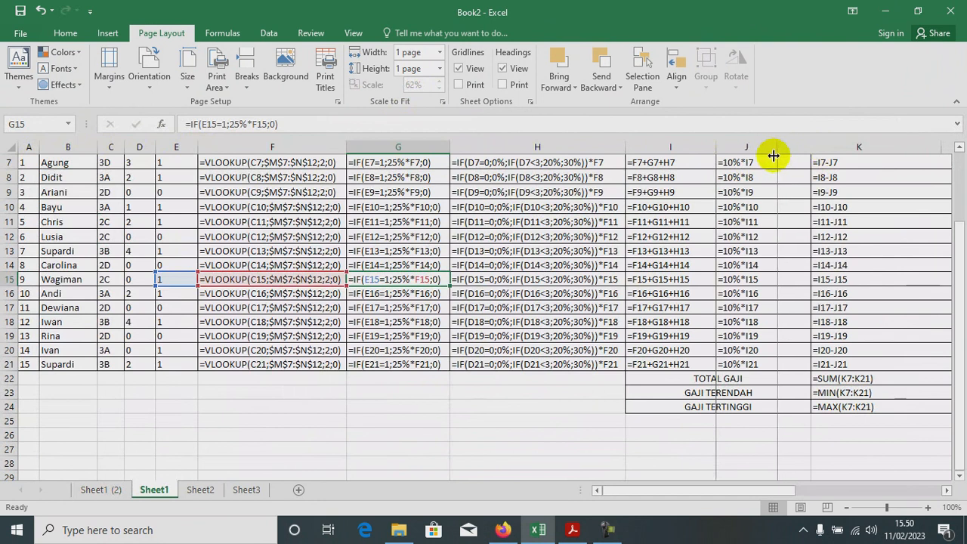
left_click_drag(941, 146, 845, 146)
scroll(813, 243, "up", 2)
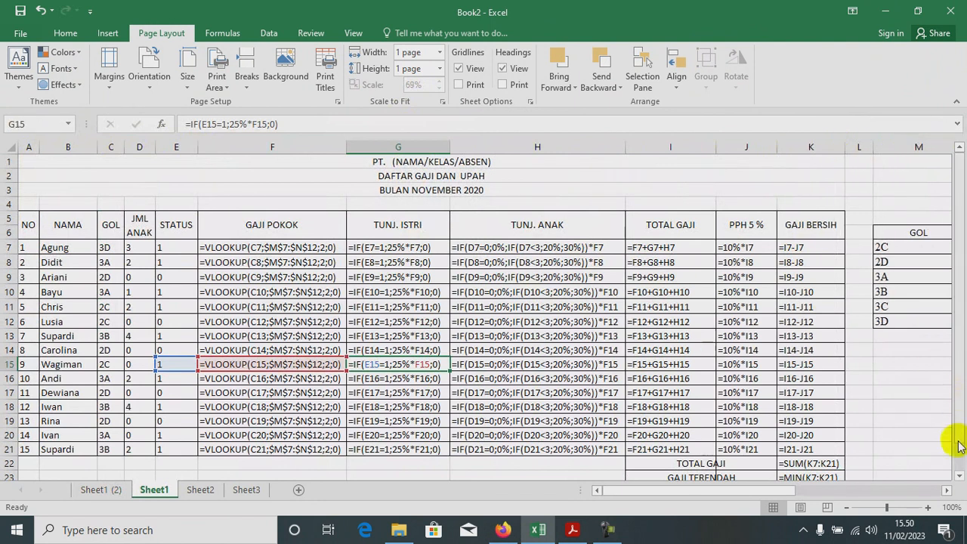
- Narrow columns M and N of the GOL and GAJI lookup table to fit their contents
left_click(947, 490)
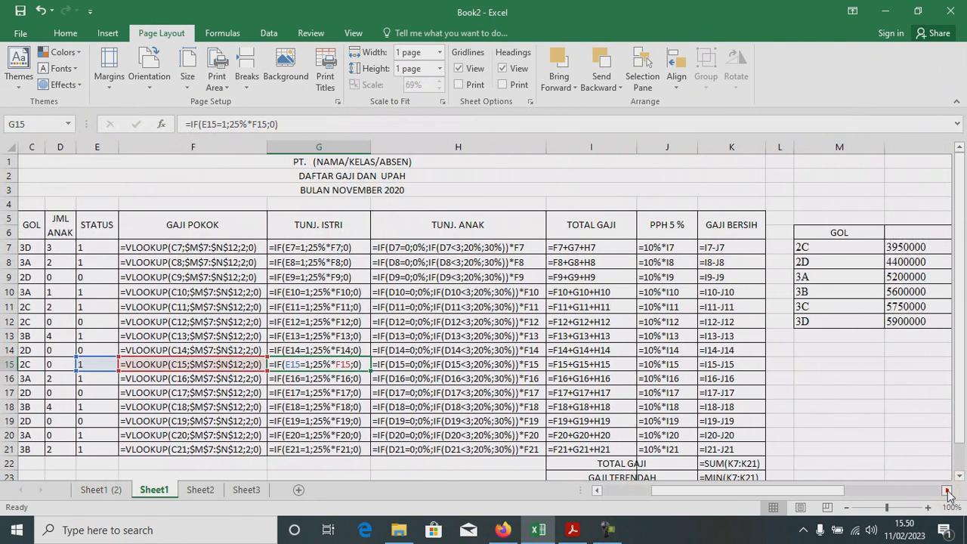
left_click(947, 490)
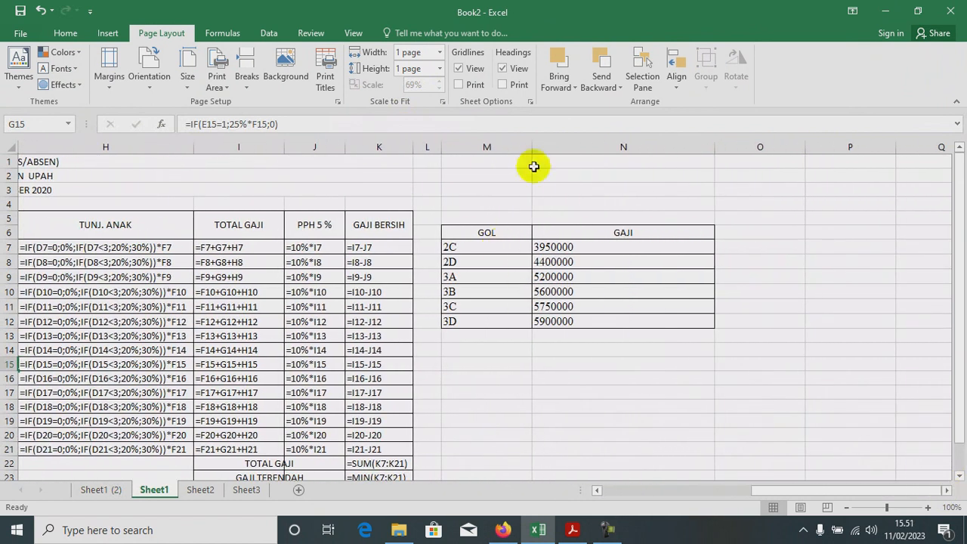
left_click_drag(532, 146, 472, 152)
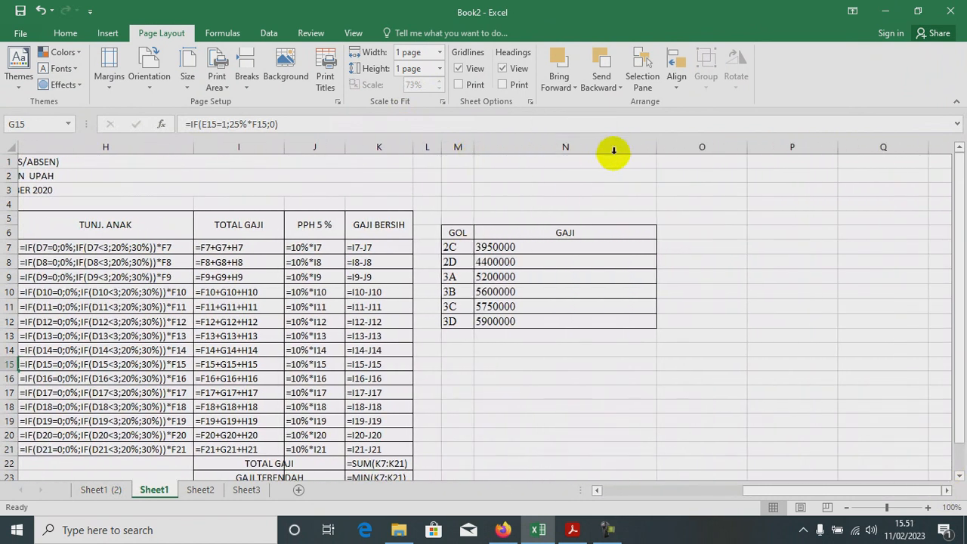
left_click_drag(657, 147, 529, 171)
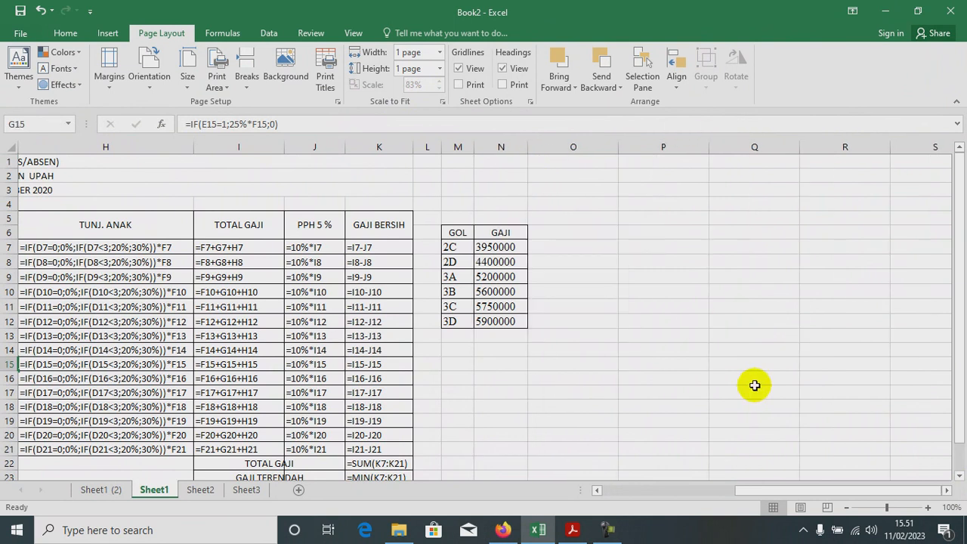
- Return to cell A1 and review the formula version of Sheet1 in the print preview
key("ctrl+Home")
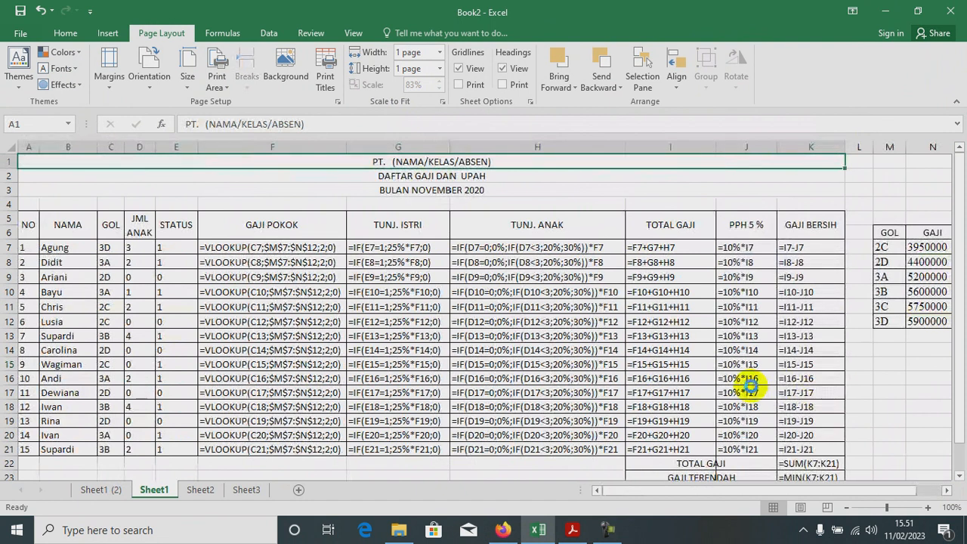
key("ctrl+p")
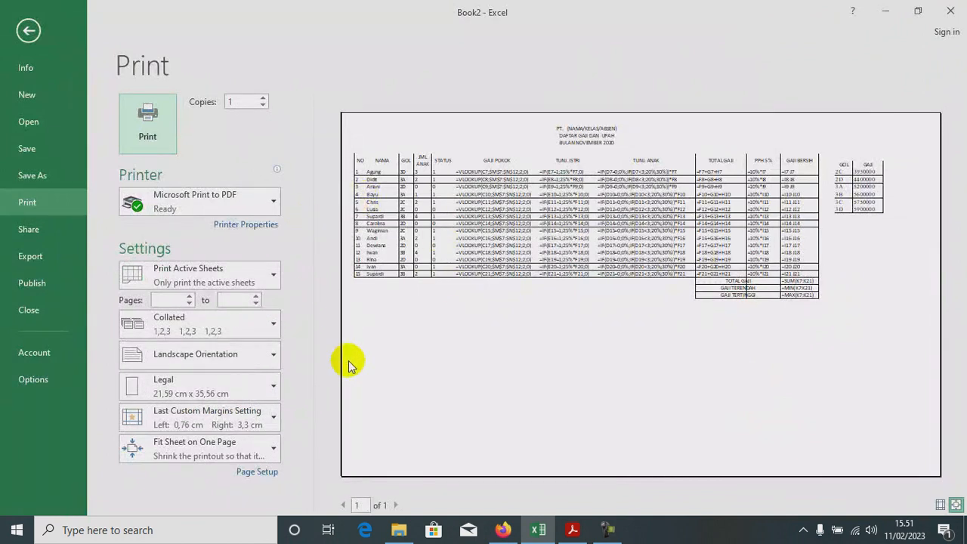
key("Escape")
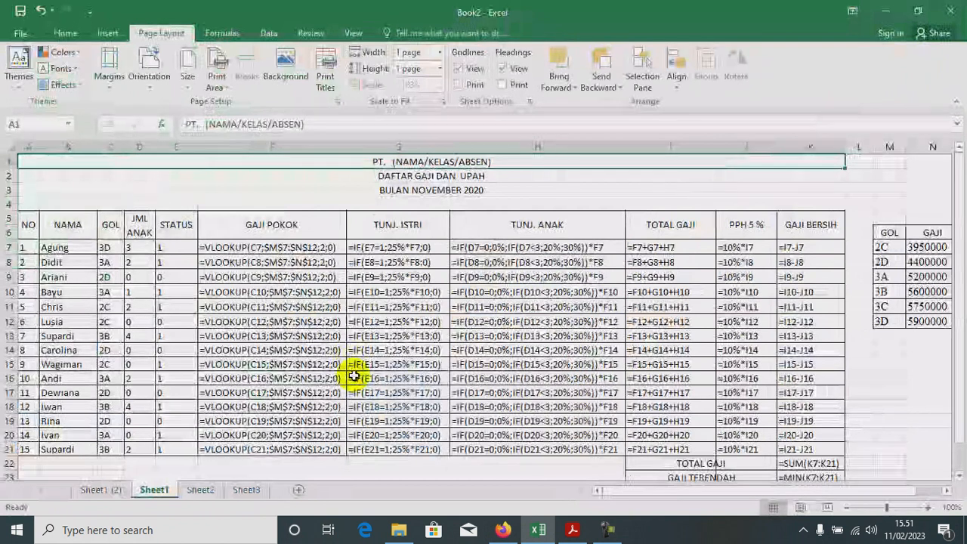
- Set the range A1:N24 on Sheet2 as the print area
left_click(213, 490)
left_click_drag(30, 164, 815, 446)
left_click(232, 91)
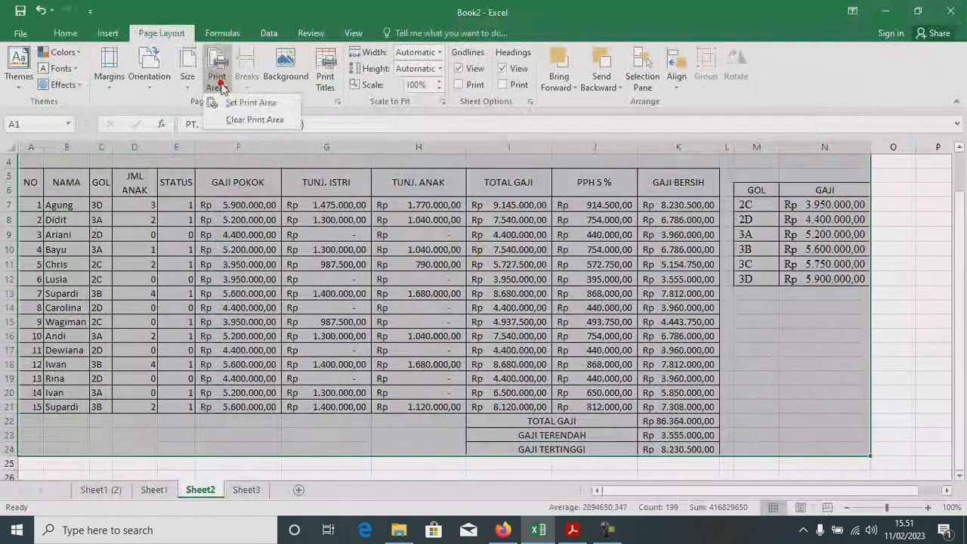
left_click(230, 101)
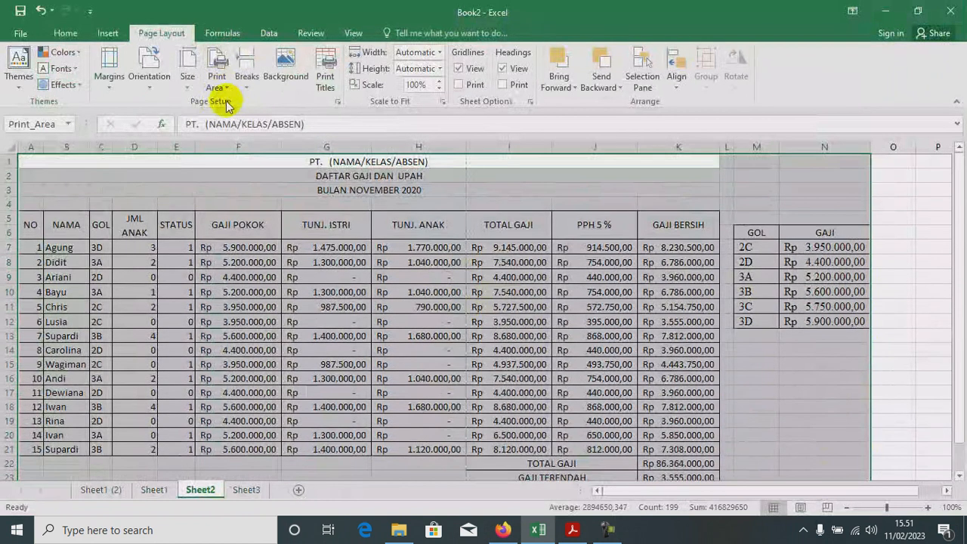
- Set Sheet2's paper size to A4 and its orientation to landscape
left_click(187, 72)
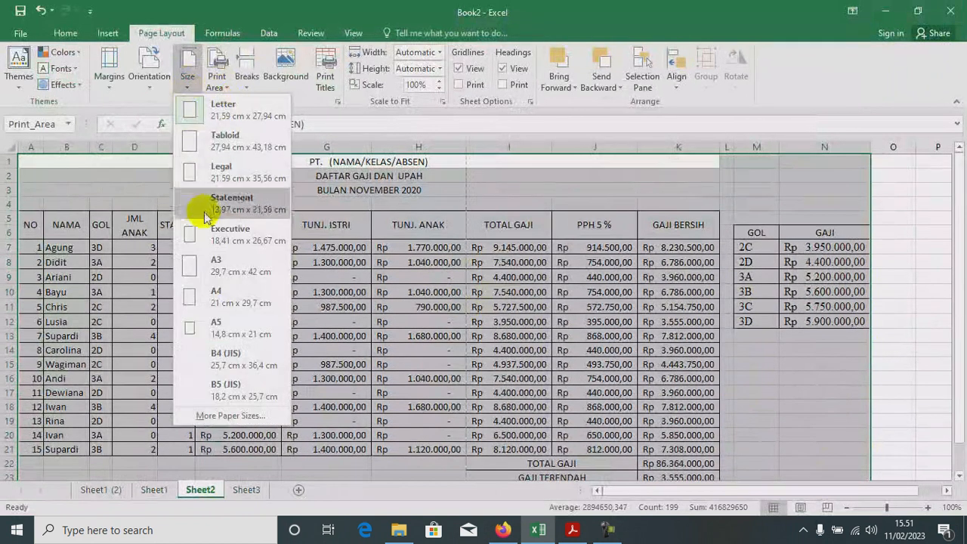
left_click(216, 297)
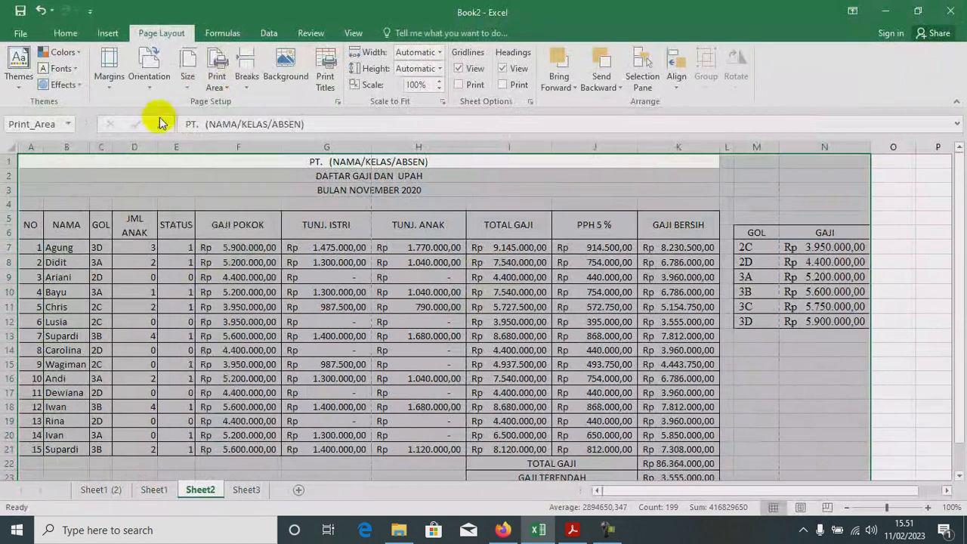
left_click(154, 89)
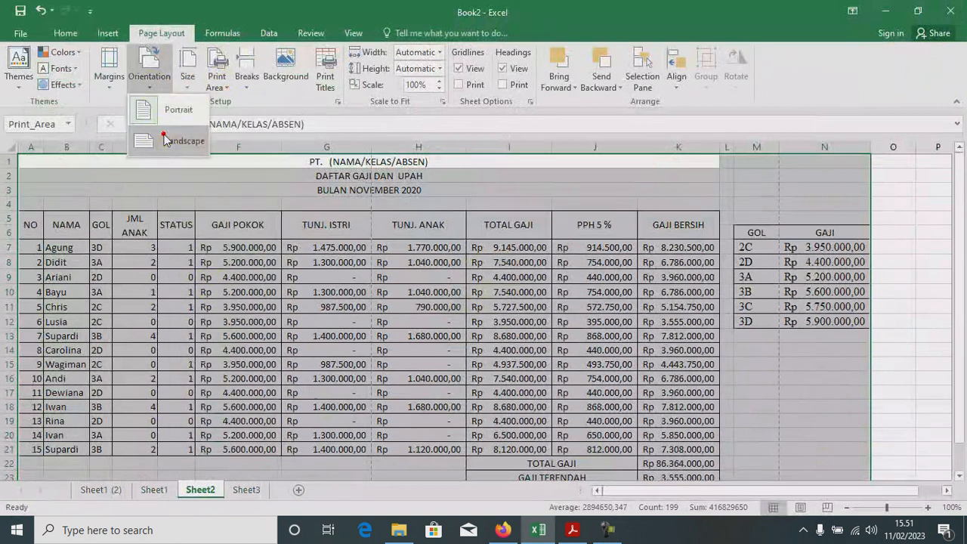
left_click(168, 141)
- Set all of Sheet2's margins, including header and footer, to 0,3" and center the printout horizontally and vertically on the page
left_click(110, 82)
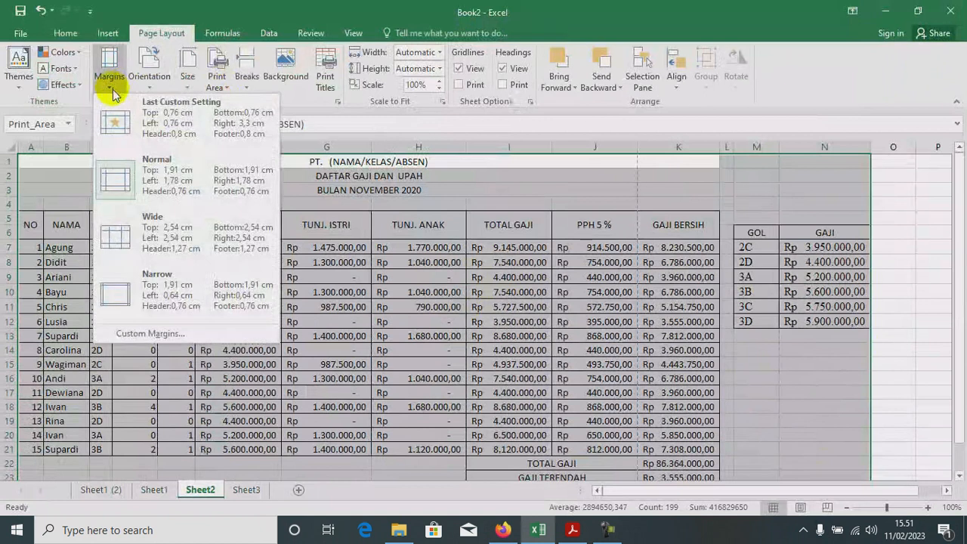
left_click(161, 336)
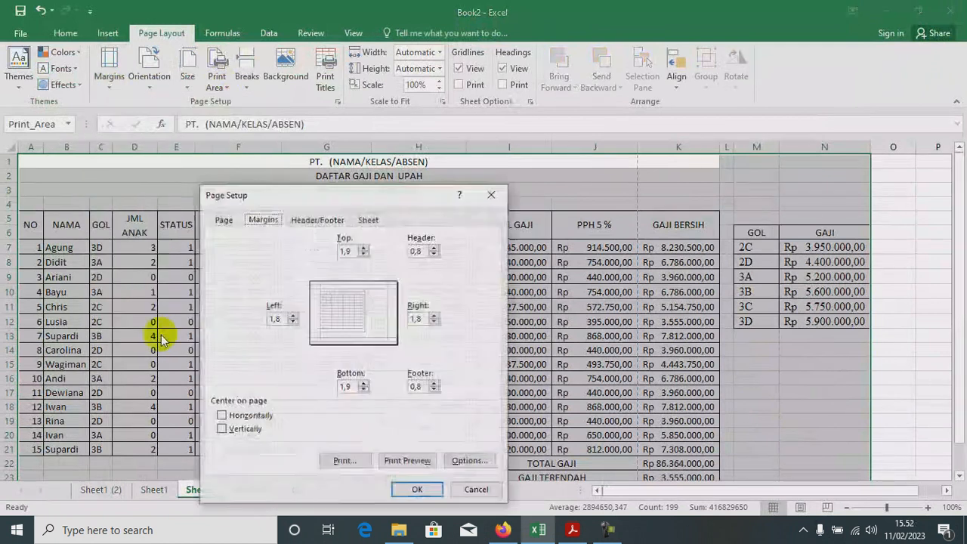
left_click(281, 316)
left_click_drag(253, 319, 252, 320)
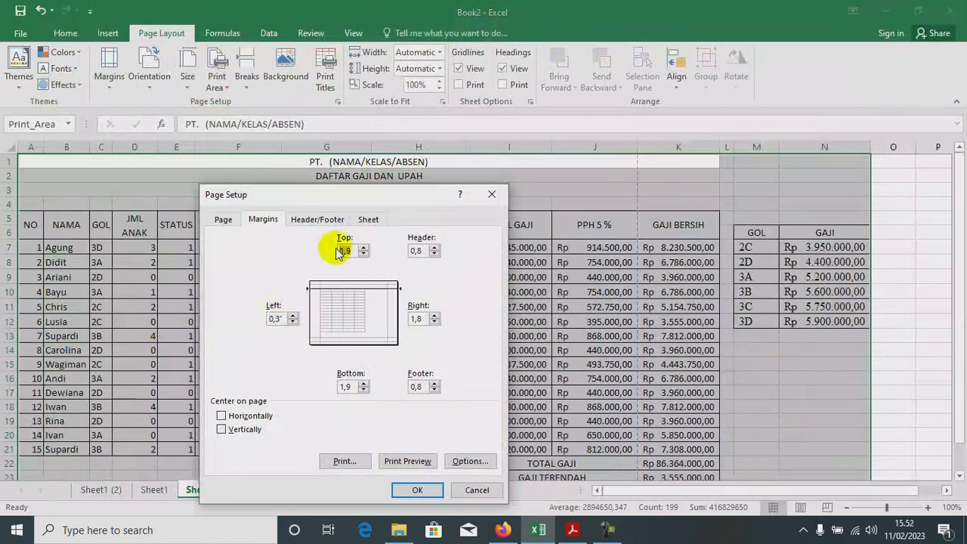
left_click(416, 251)
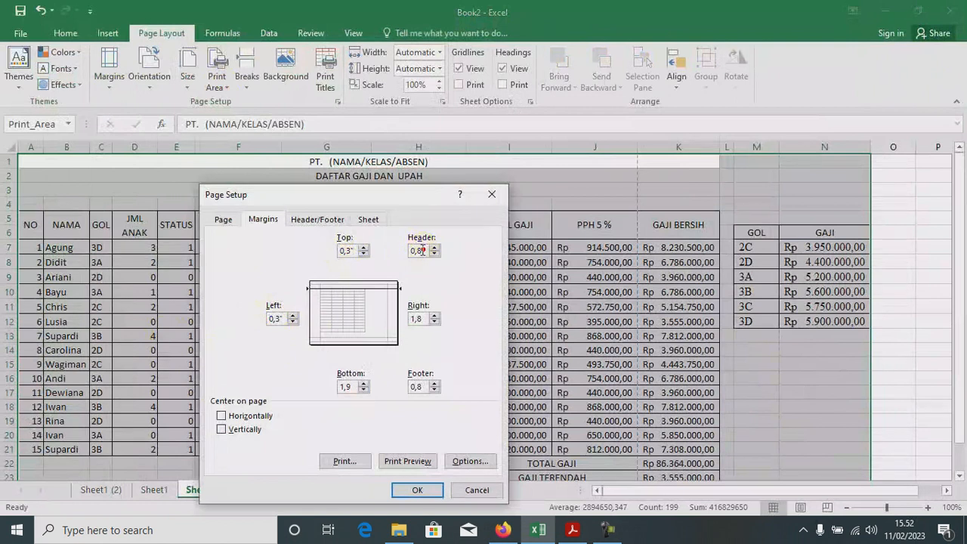
type("0,3")
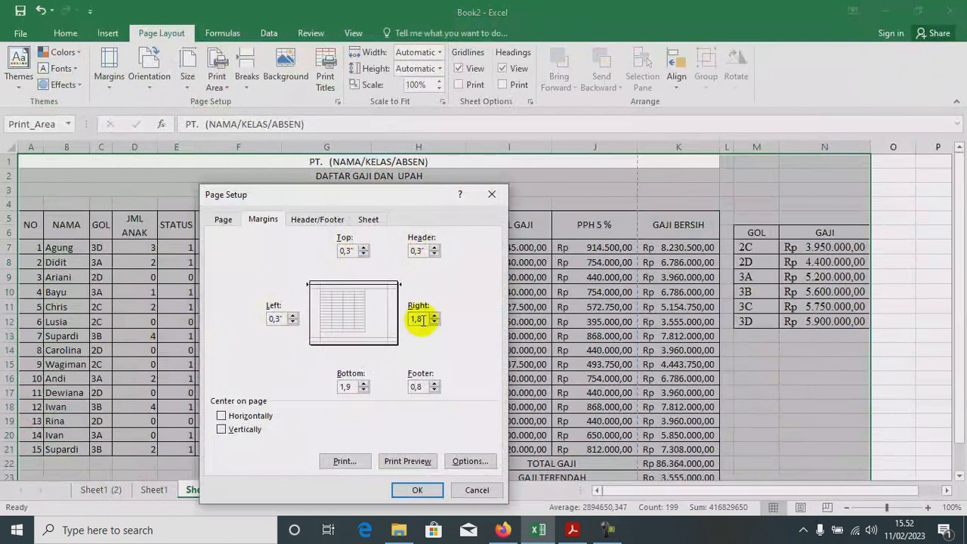
double_click(411, 320)
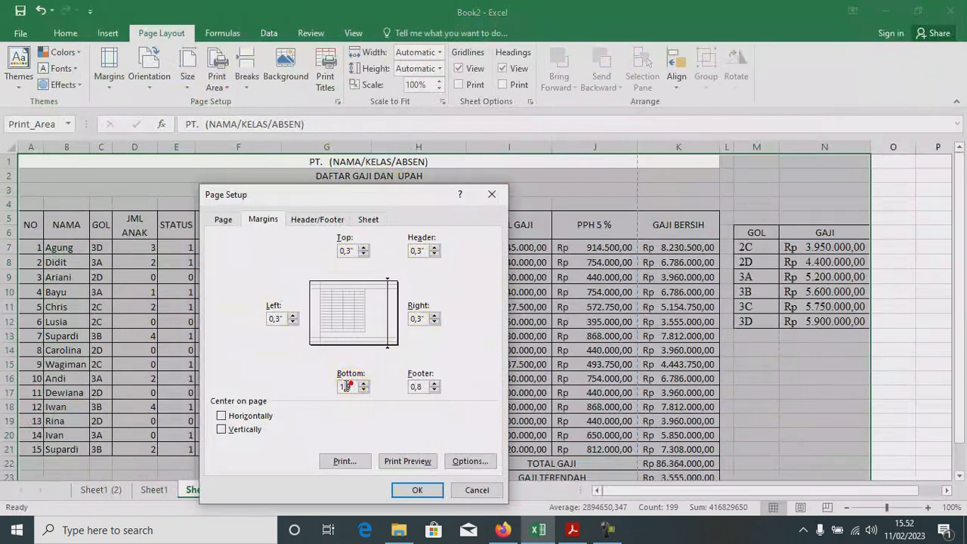
type("0,3")
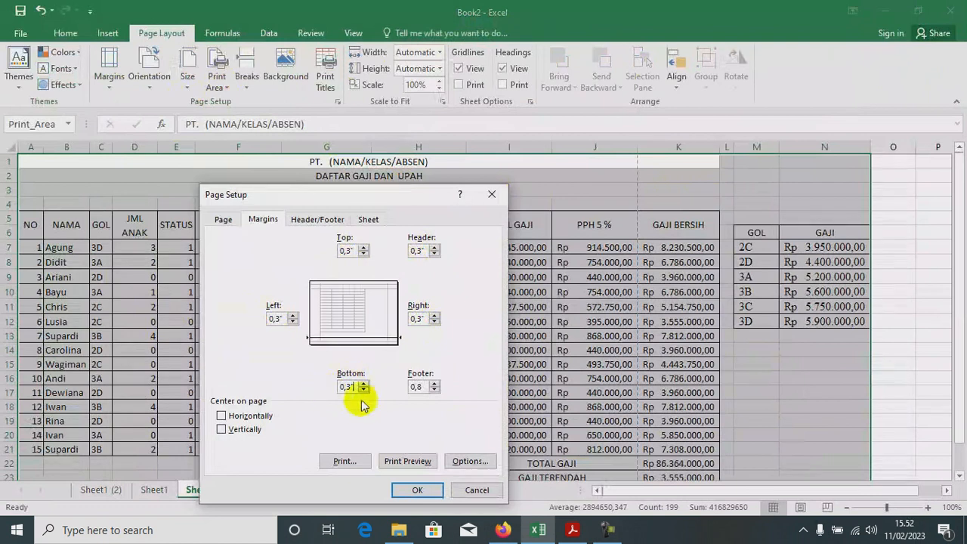
double_click(406, 387)
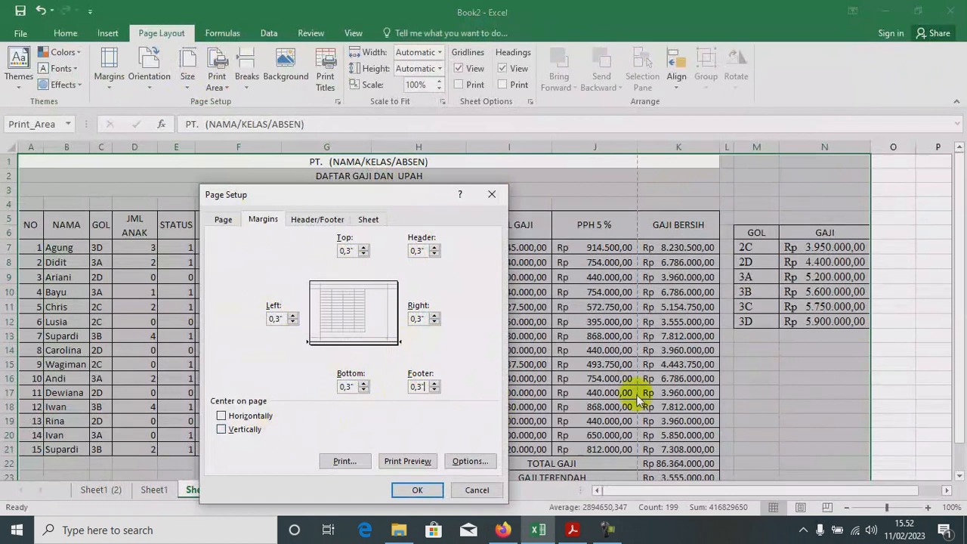
left_click(221, 429)
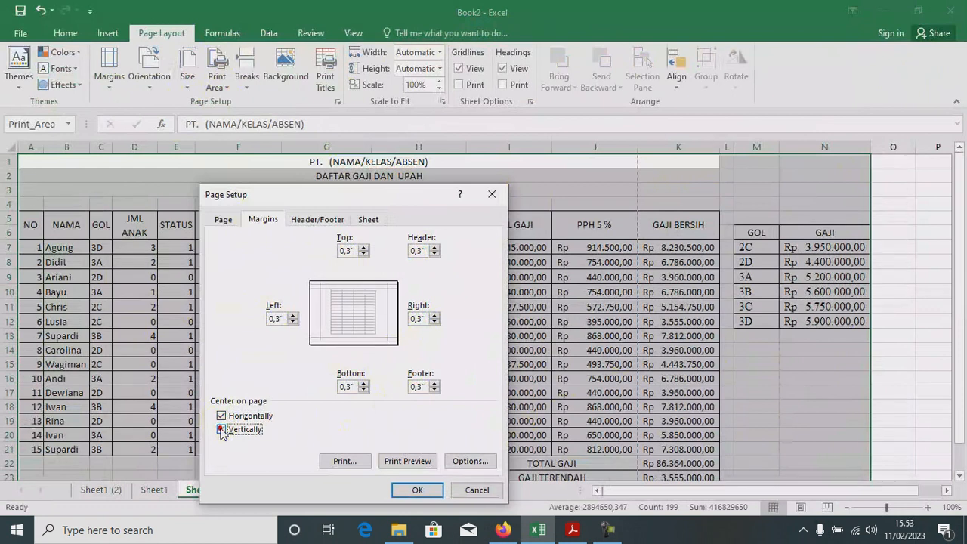
left_click(412, 490)
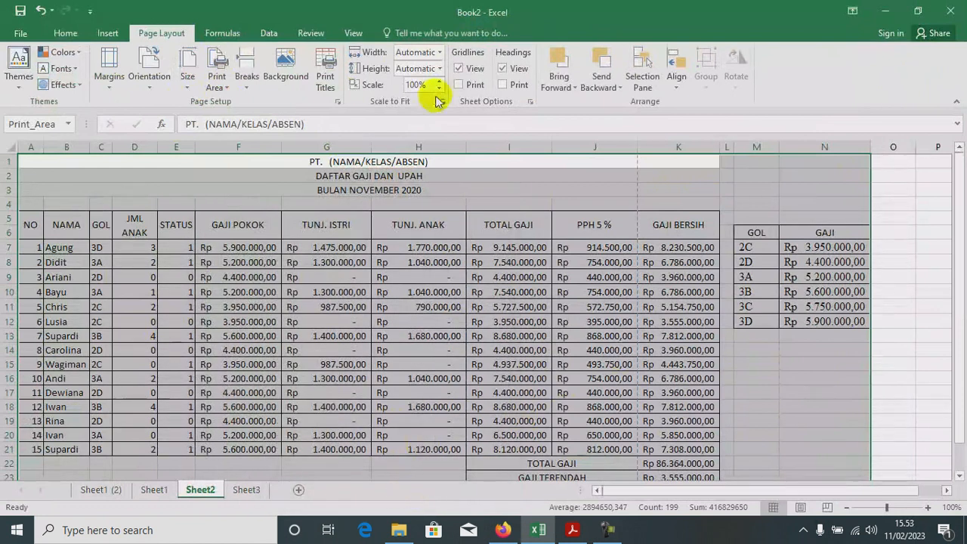
- Scale Sheet2 to fit 1 page wide by 1 page tall and check it in the print preview
left_click(439, 52)
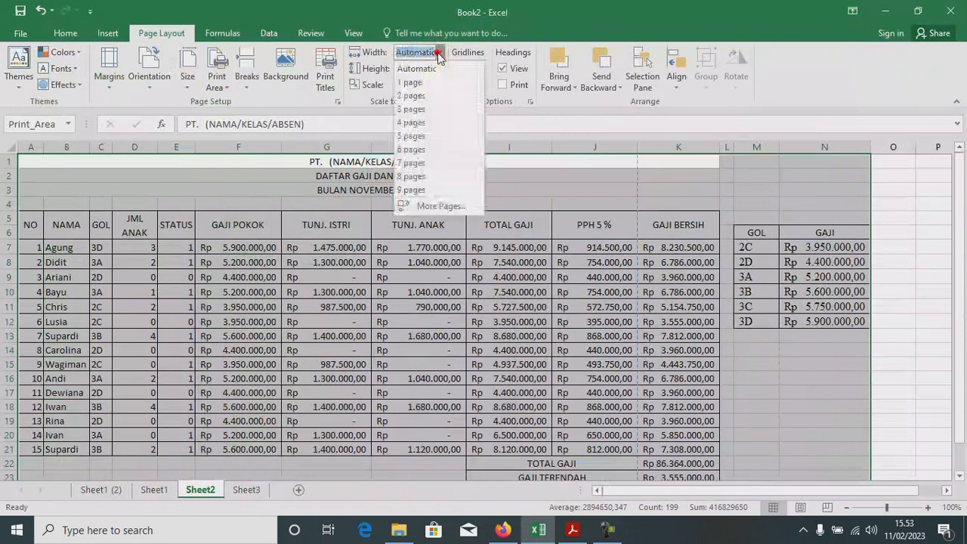
left_click(412, 83)
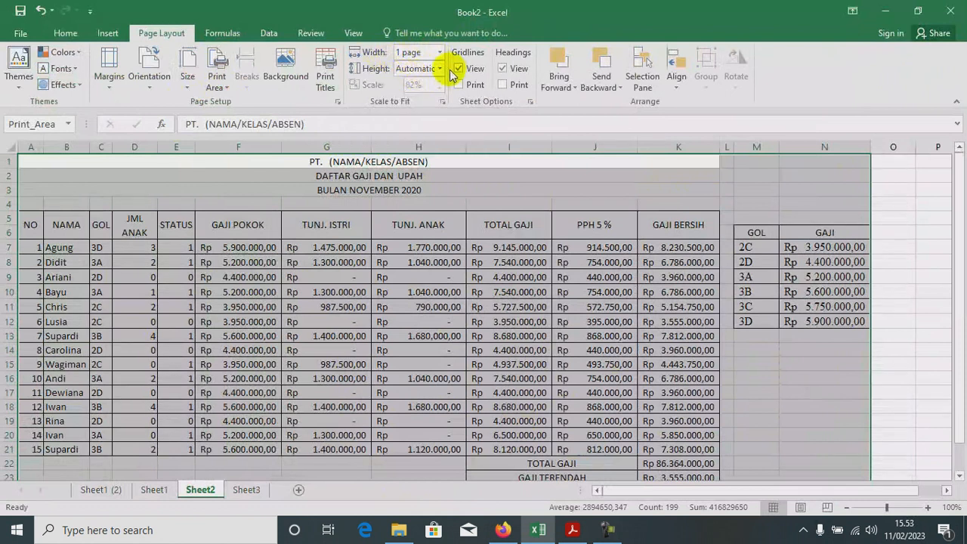
left_click(438, 69)
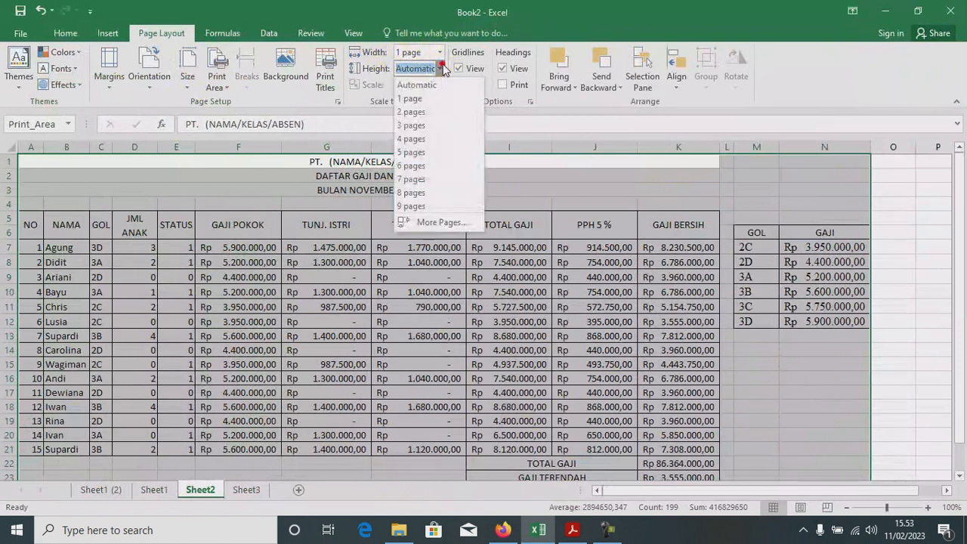
left_click(408, 97)
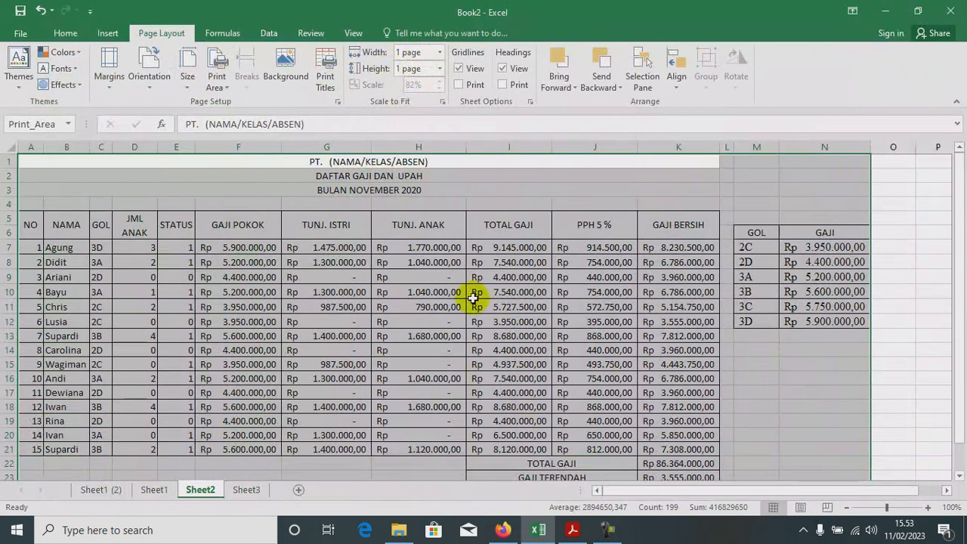
key("ctrl+p")
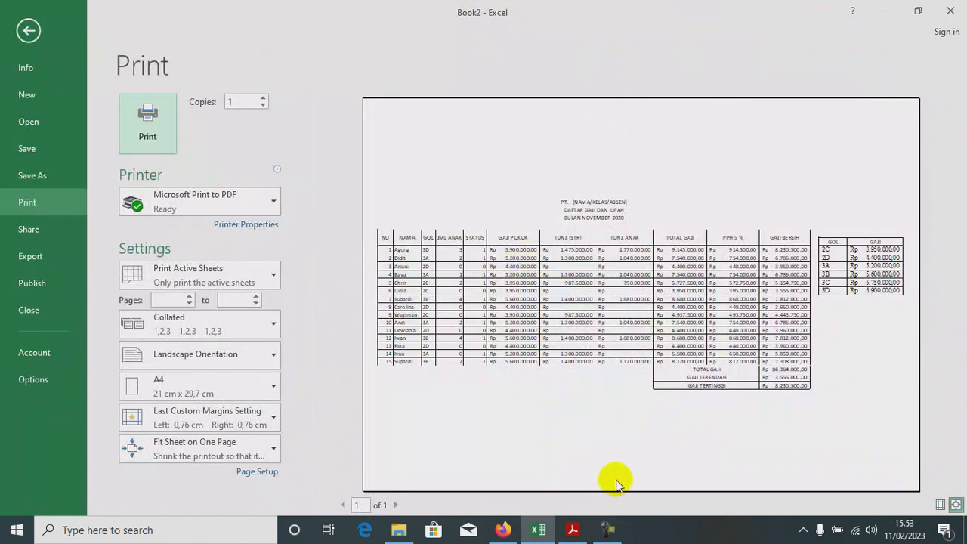
key("Escape")
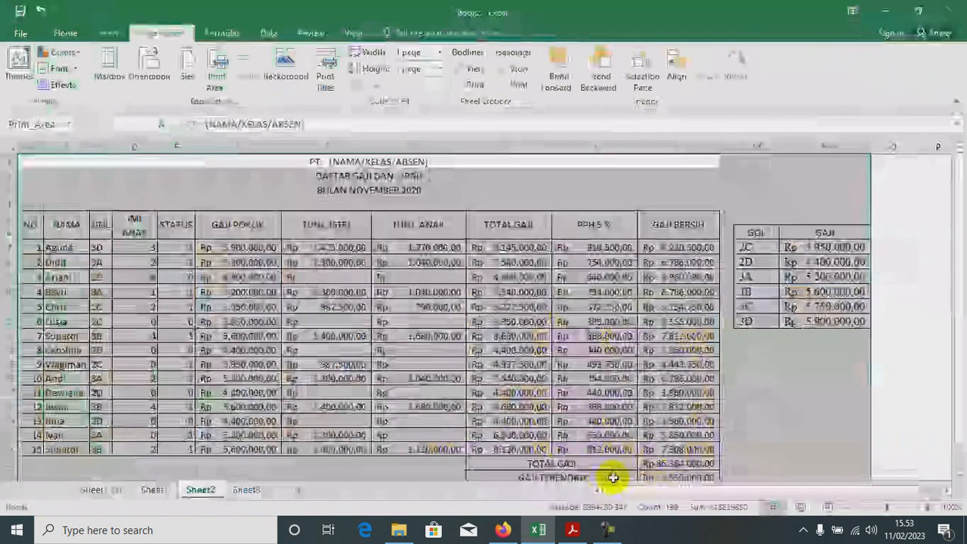
- Create a copy of Sheet2 placed before the original and show formulas instead of results in the copy
right_click(199, 492)
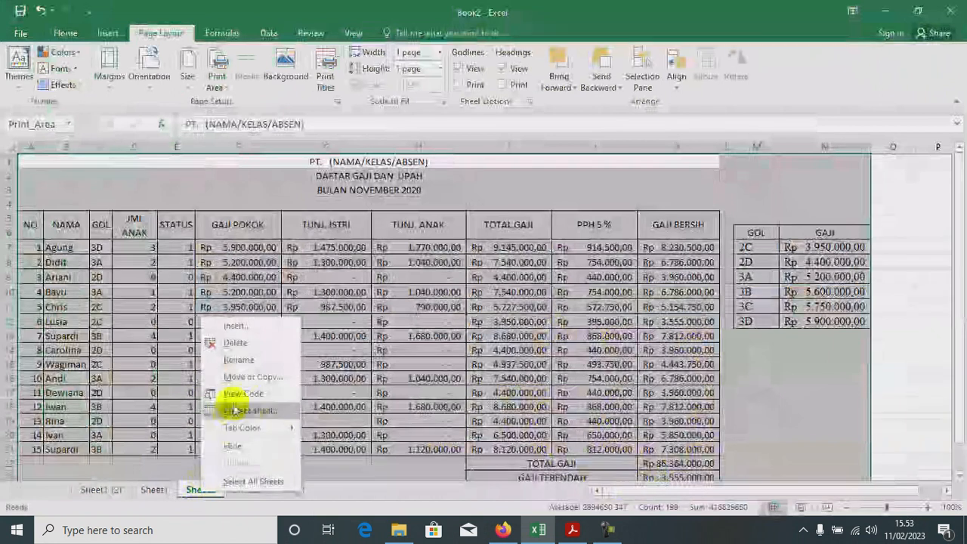
left_click(240, 377)
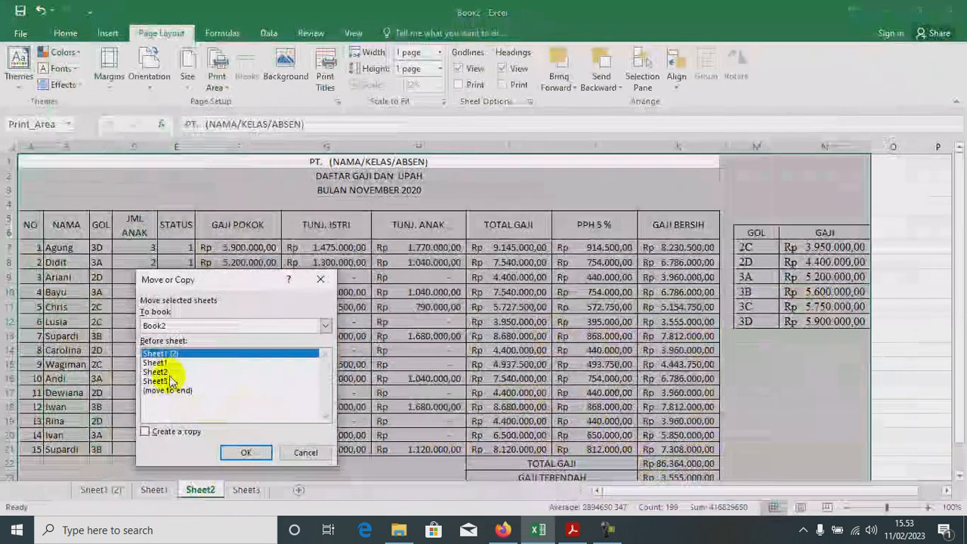
left_click(157, 372)
left_click(156, 432)
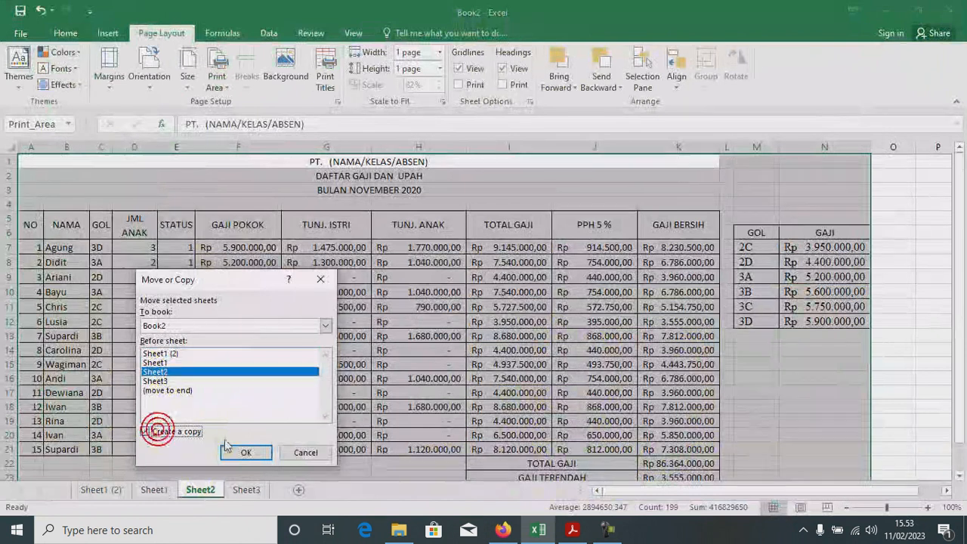
left_click(244, 452)
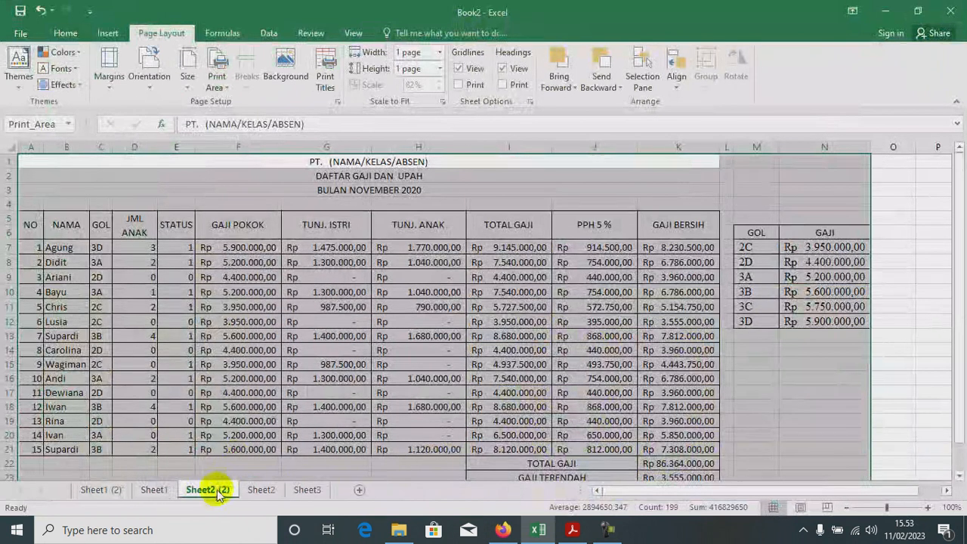
left_click(213, 473)
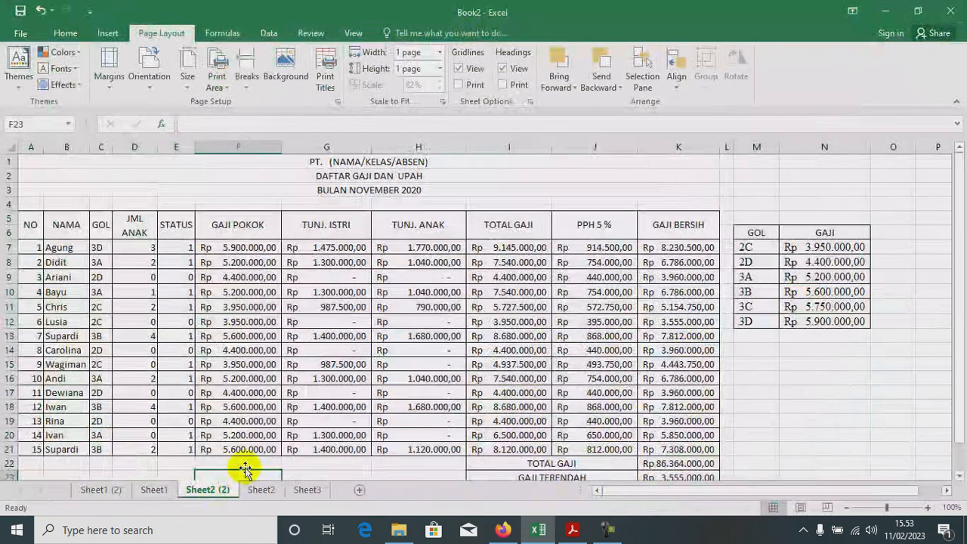
key("ctrl+grave")
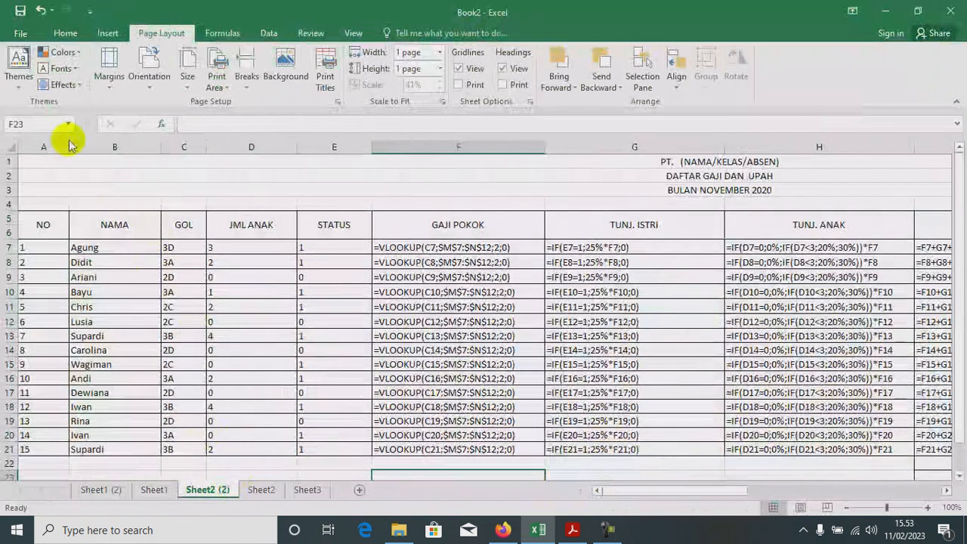
- Narrow columns A through K of the payroll table on the copied sheet to fit their contents and formulas
left_click_drag(67, 142, 35, 145)
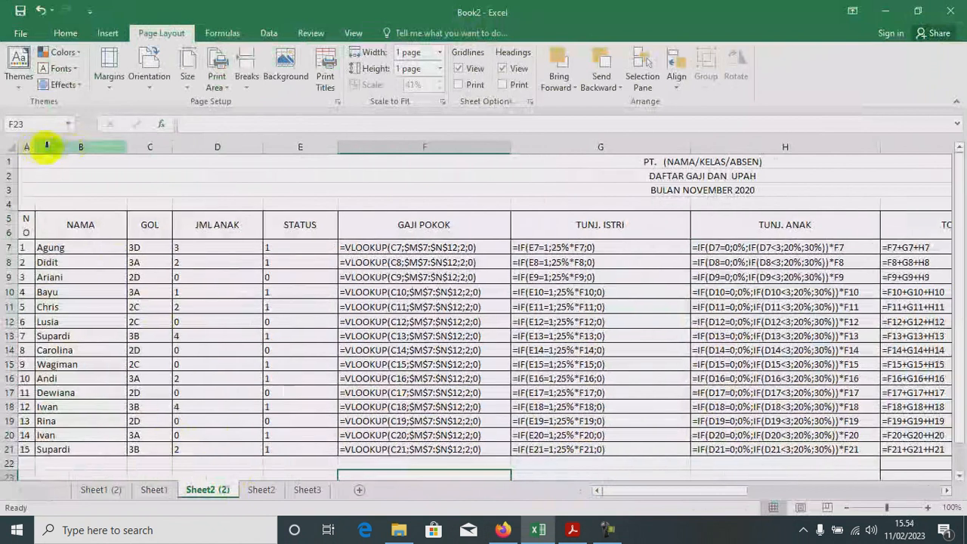
mouse_move(125, 146)
left_mouse_down()
mouse_move(69, 155)
mouse_move(132, 149)
mouse_move(120, 149)
left_mouse_up()
left_click_drag(208, 148, 162, 161)
left_click_drag(232, 144, 205, 147)
left_click_drag(378, 149, 356, 149)
left_click_drag(535, 146, 456, 158)
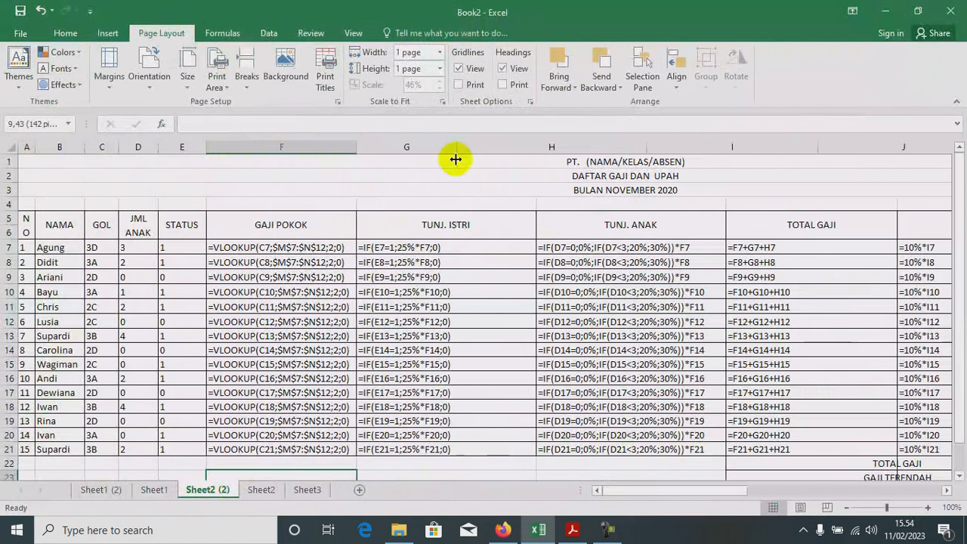
left_click_drag(648, 145, 634, 145)
left_click_drag(807, 144, 712, 161)
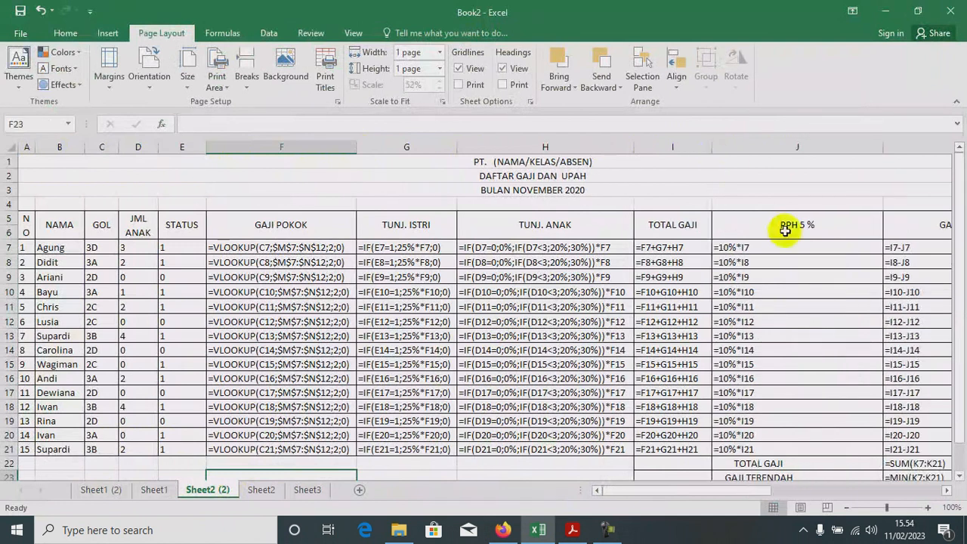
left_click_drag(886, 148, 773, 169)
left_click_drag(934, 145, 839, 179)
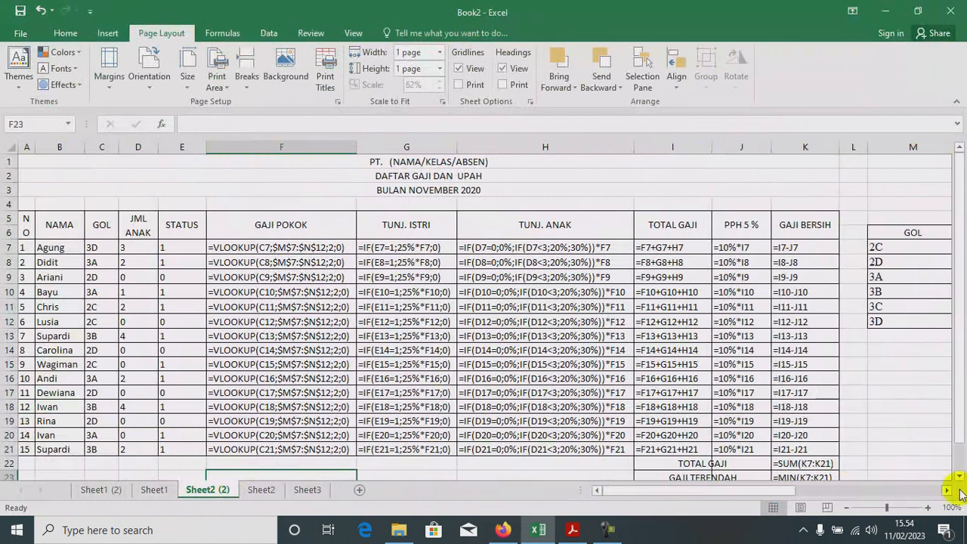
- Narrow columns M and N of the GOL and GAJI lookup table on the copied sheet
left_click(948, 491)
left_click(948, 492)
left_click(948, 491)
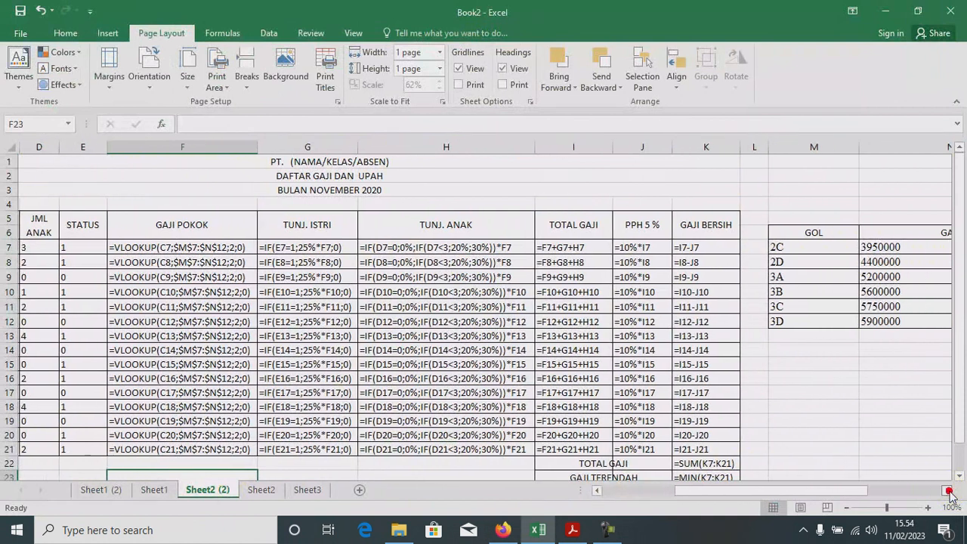
left_click(949, 491)
left_click(948, 491)
left_click_drag(803, 160, 670, 162)
left_click_drag(618, 146, 560, 147)
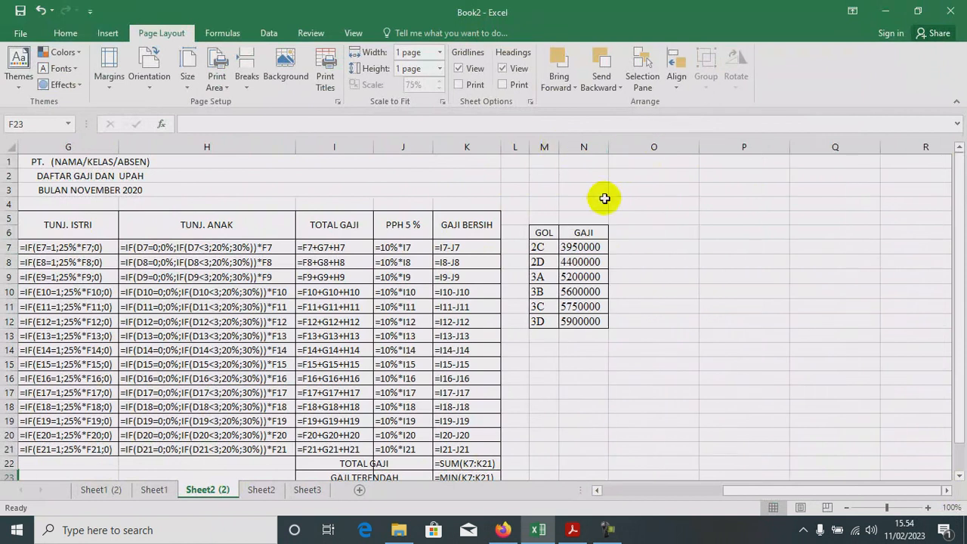
- Return to cell A1 and review the formula version of Sheet2 in the print preview
key("ctrl+Home")
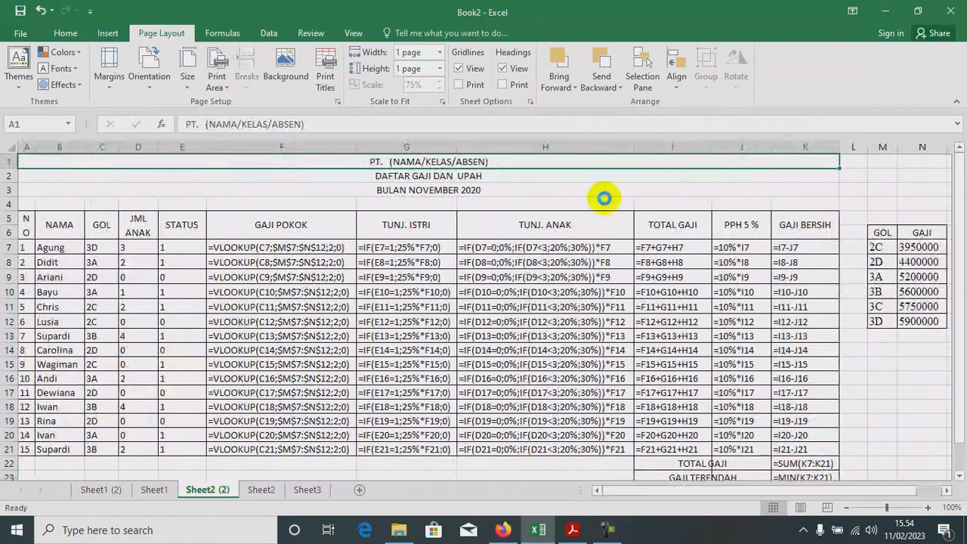
key("ctrl+p")
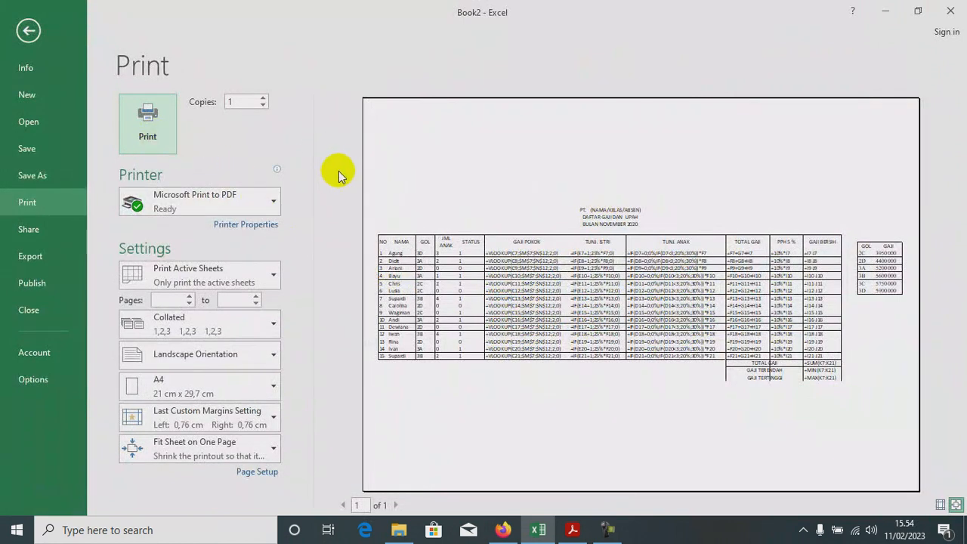
key("Escape")
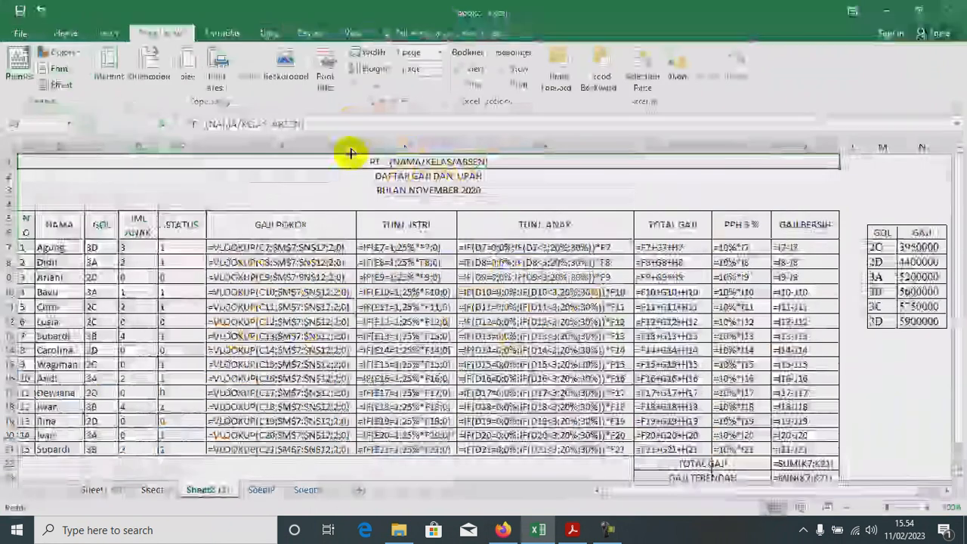